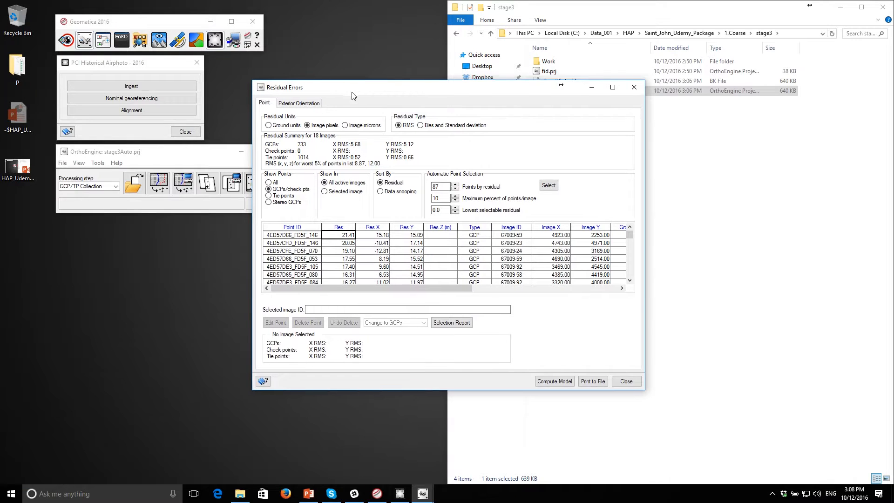
- Review the GCP and tie point residual errors in ground units and close the residual report
left_click_drag(350, 99, 440, 129)
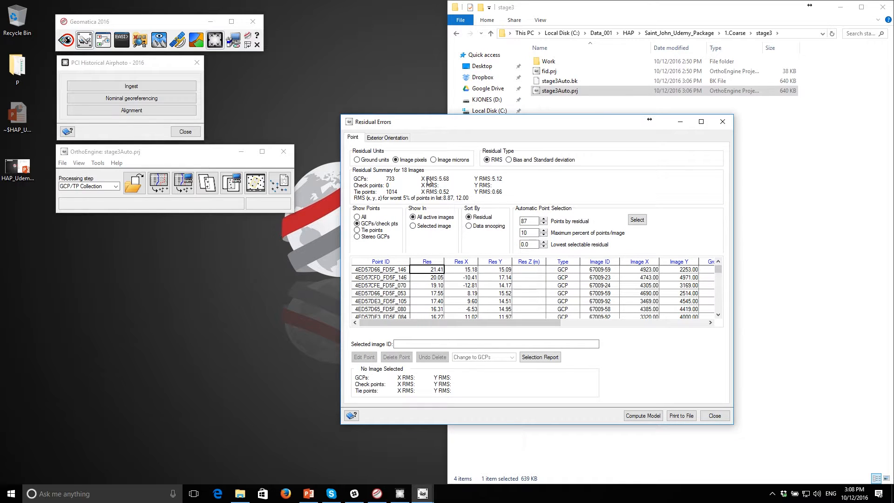
left_click(357, 160)
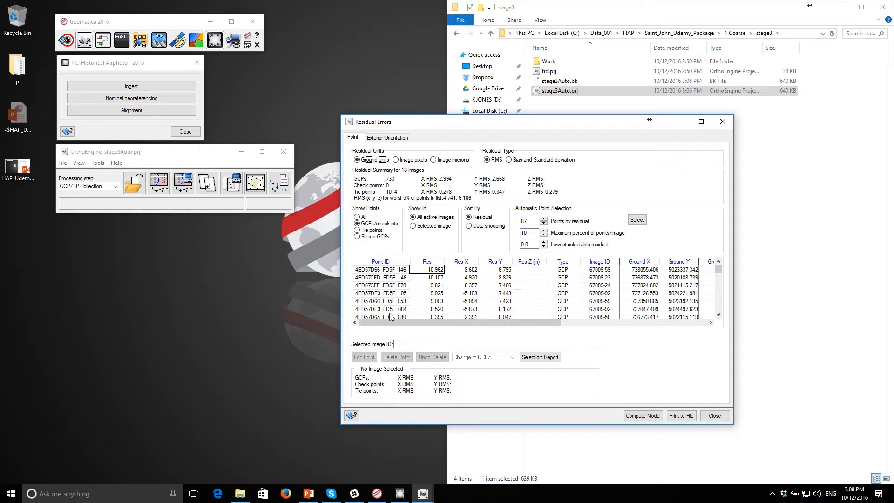
left_click(715, 415)
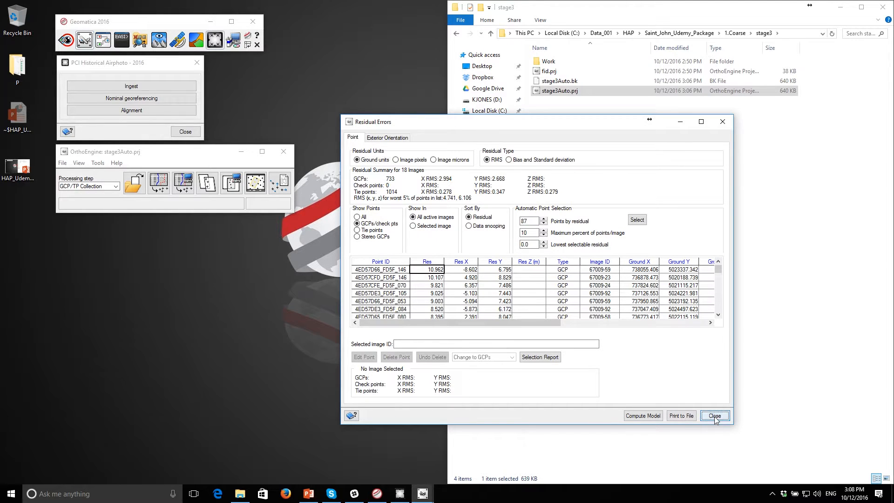
- Set the OrthoEngine processing step to DEM From Stereo and open epipolar image generation
left_click(84, 191)
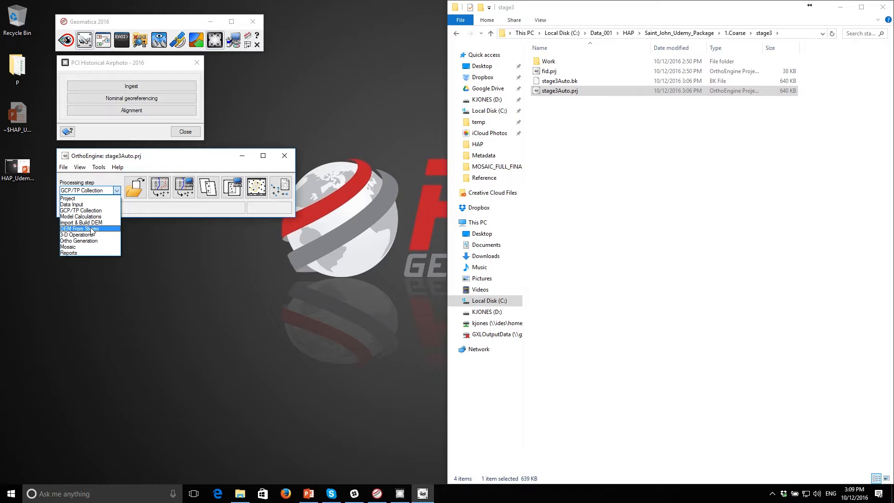
left_click(92, 229)
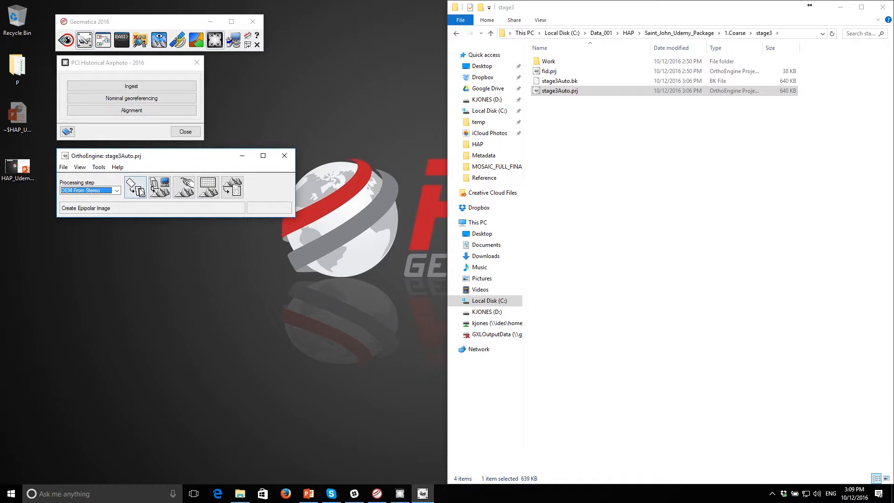
left_click(137, 187)
left_click_drag(357, 89, 208, 110)
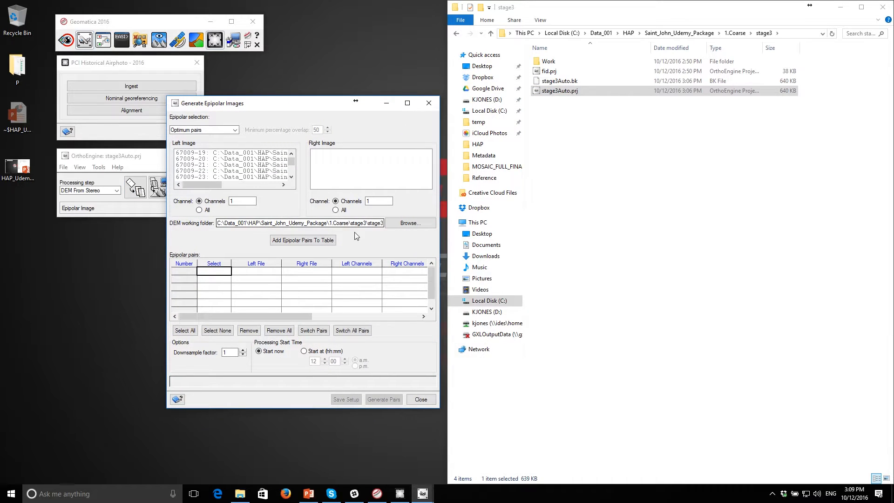
- Add the optimum epipolar pairs to the table and generate them in the stage3Auto_DEMwork folder
left_click(197, 130)
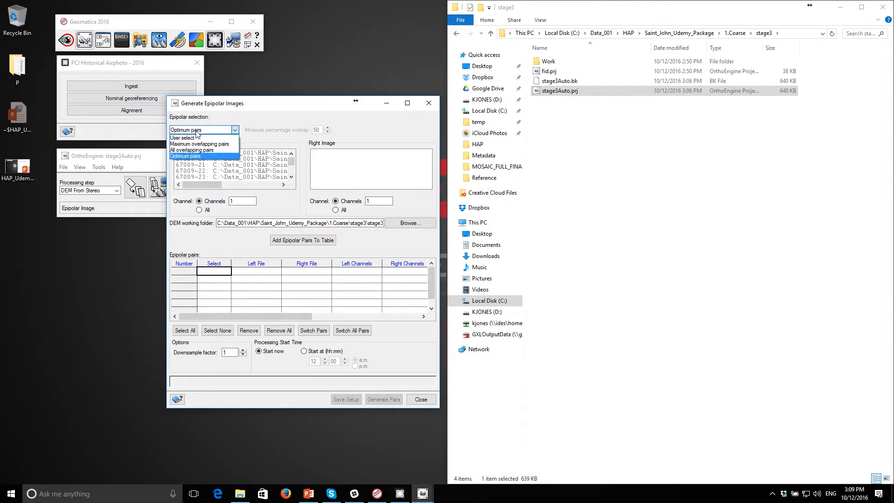
left_click(186, 156)
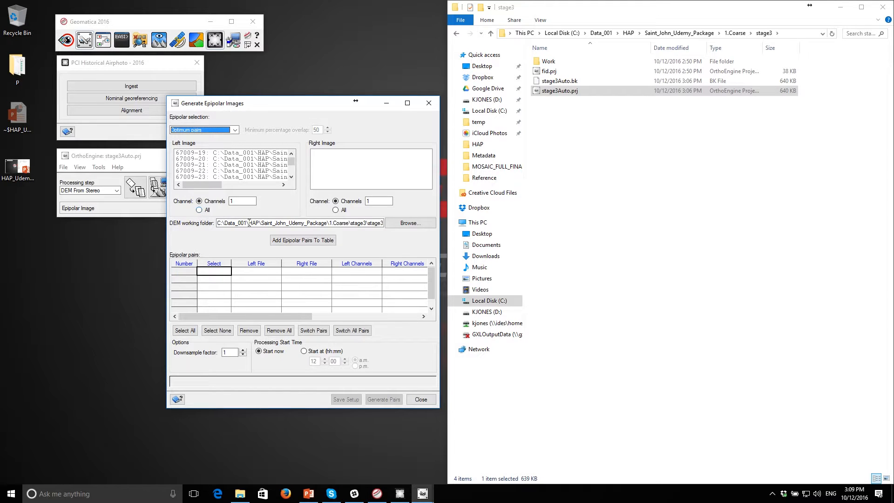
left_click(324, 240)
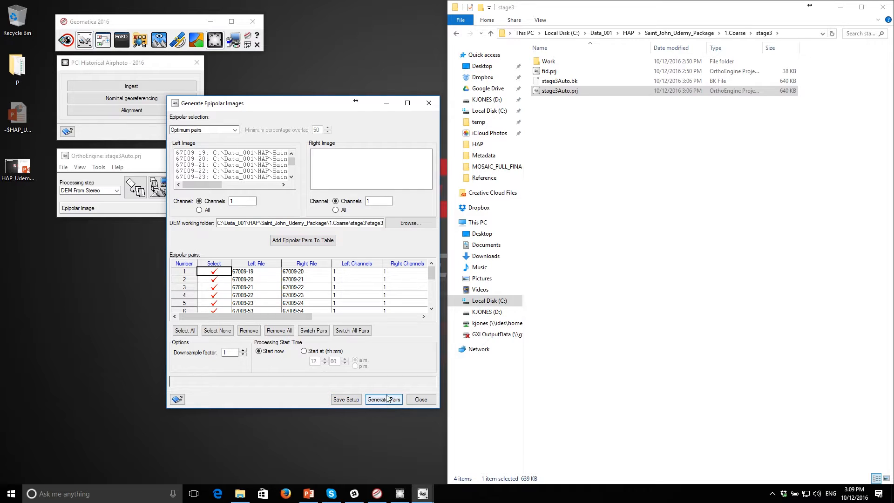
left_click_drag(354, 223, 398, 223)
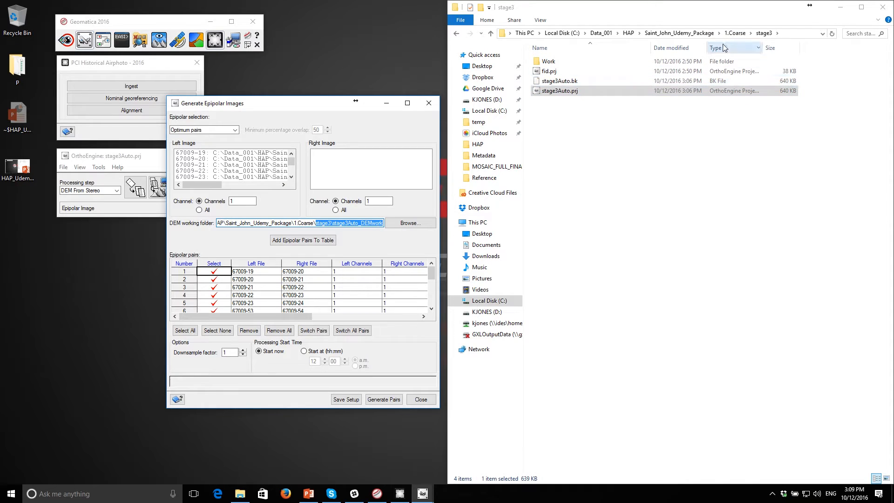
left_click(649, 146)
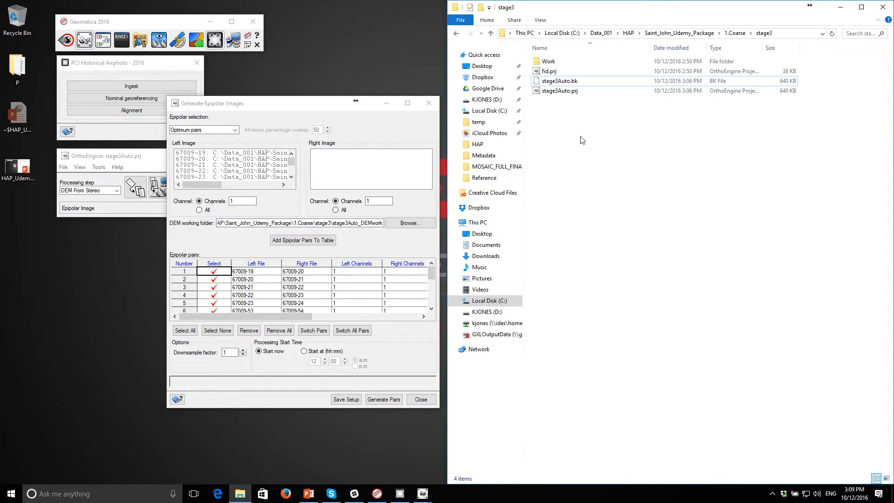
left_click(381, 400)
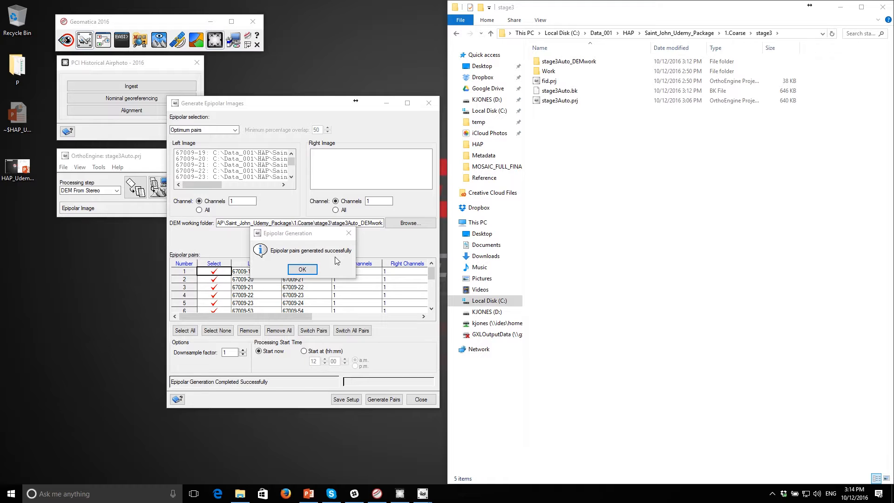
- Inspect the generated epipolar files in the stage3Auto_DEMwork folder and return to the stage3 folder
left_click(569, 67)
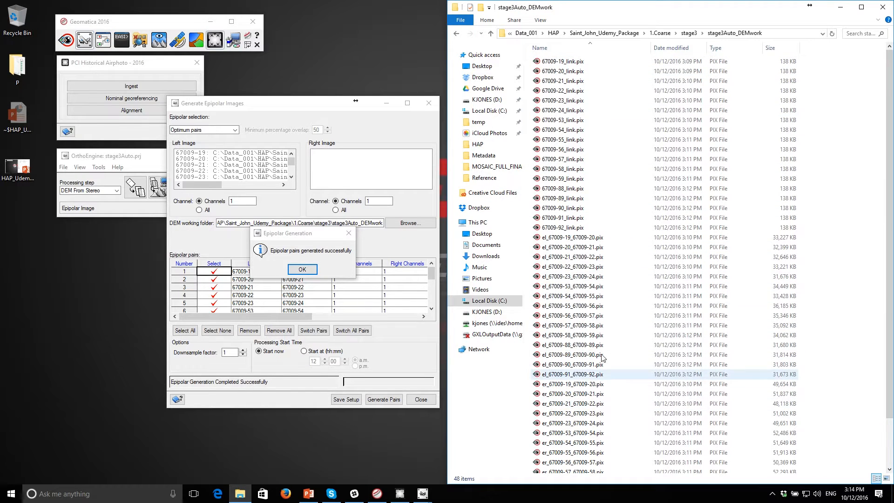
scroll(604, 295, "down", 3)
scroll(603, 295, "up", 3)
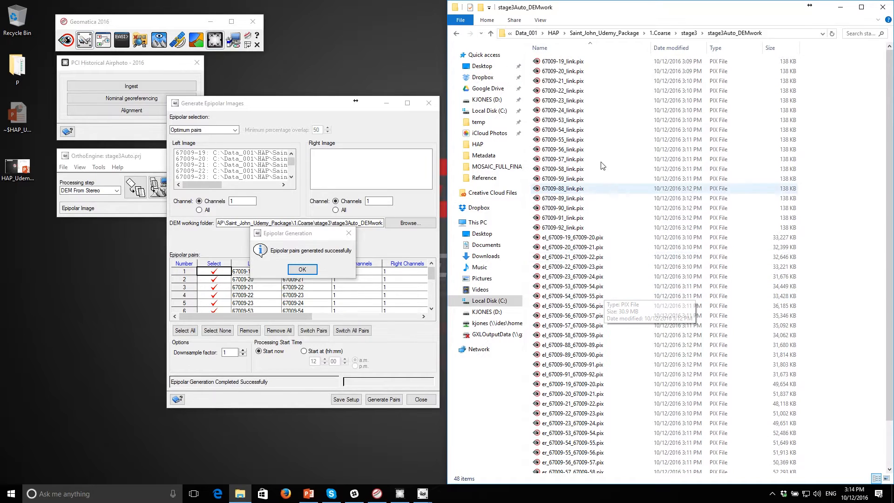
left_click(689, 33)
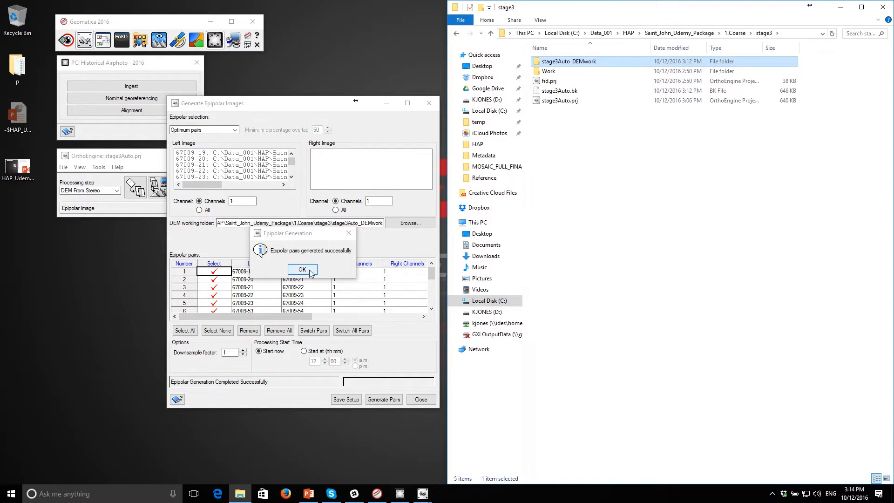
- Close epipolar generation and open Automatic DEM Extraction with all stereo pairs selected
left_click(302, 270)
left_click(421, 400)
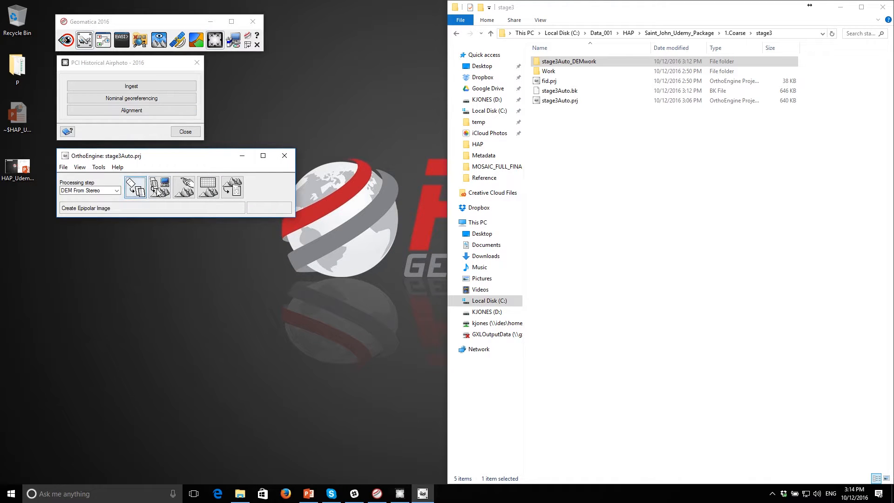
left_click(159, 187)
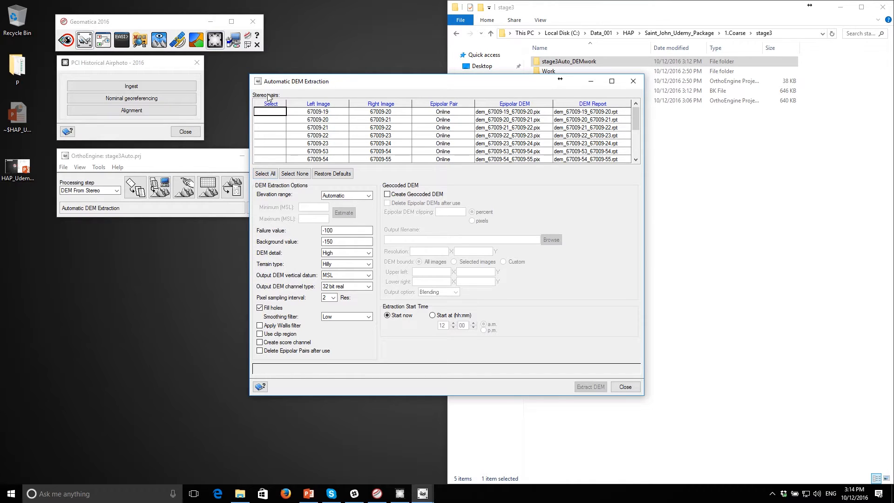
left_click(269, 174)
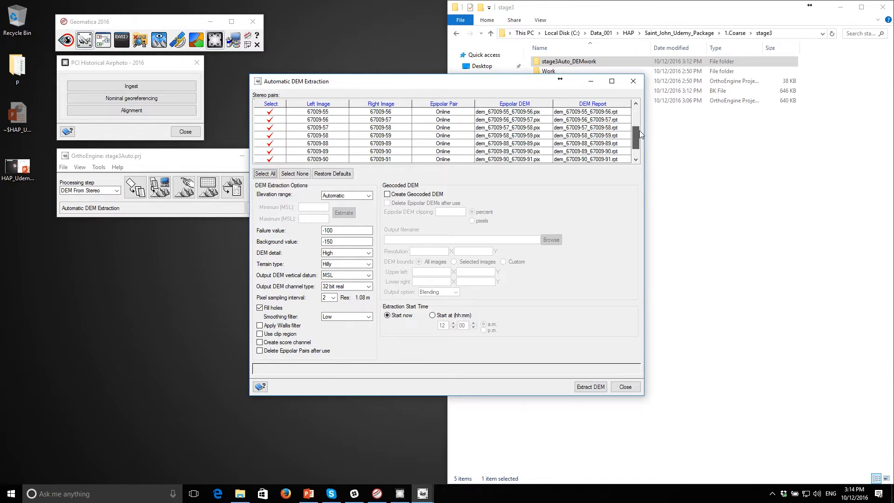
- Extract a geocoded DEM from the selected pairs to DSM.pix in the stage3 folder at 1 x 1 resolution
left_click(398, 198)
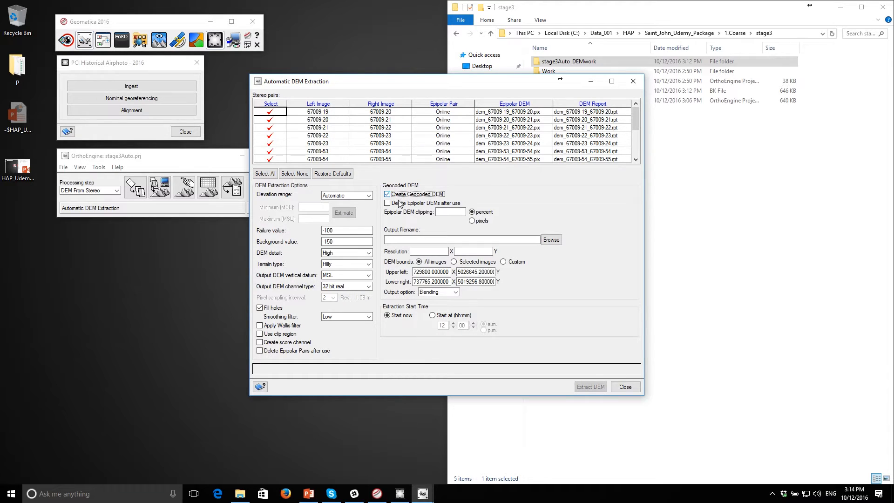
left_click(552, 240)
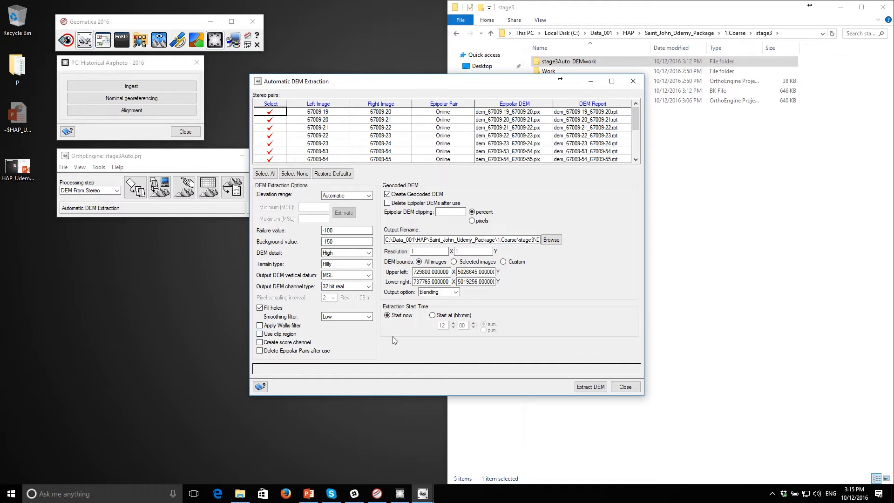
left_click(592, 387)
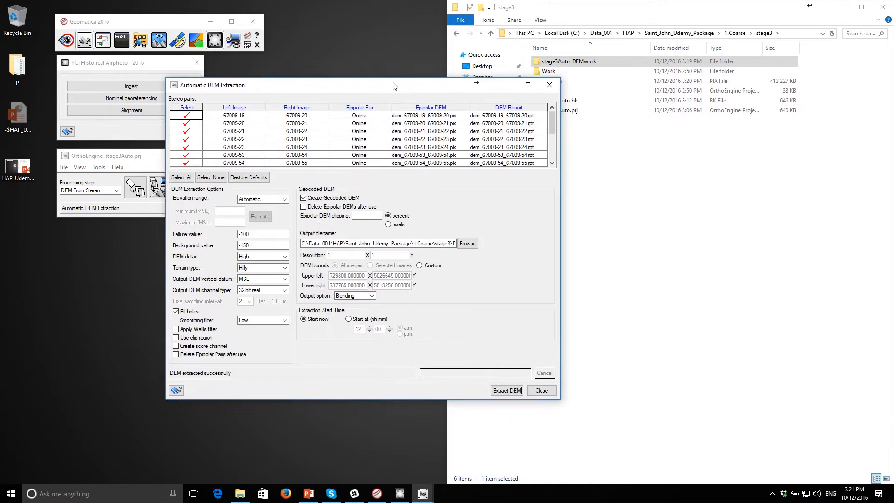
- Select DSM.pix in the stage3 folder and open it in Focus
left_click_drag(394, 86, 285, 110)
left_click(577, 176)
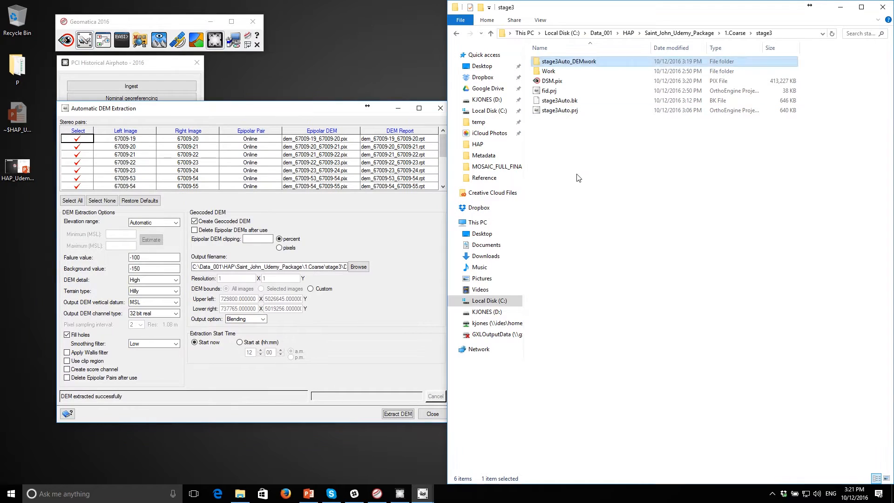
left_click(543, 82)
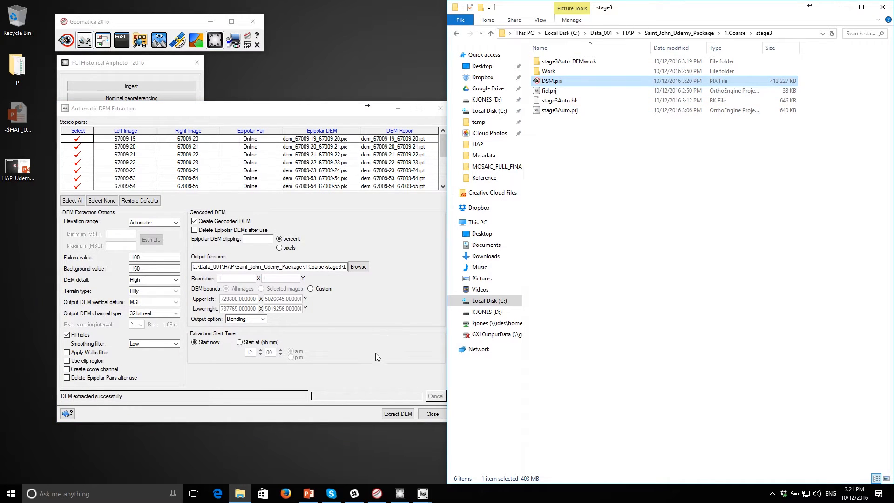
left_click(67, 41)
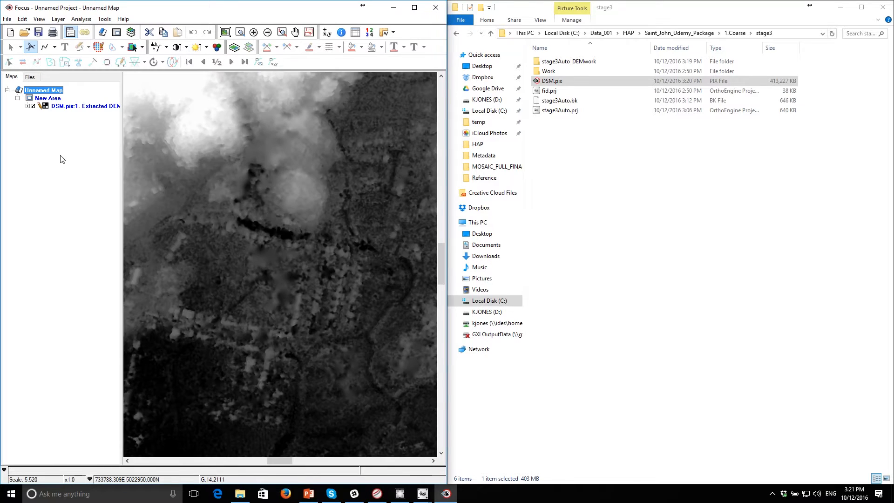
- Open DEM Editing for the extracted DEM layer of DSM.pix and place its window clear of the map
scroll(294, 261, "down", 3)
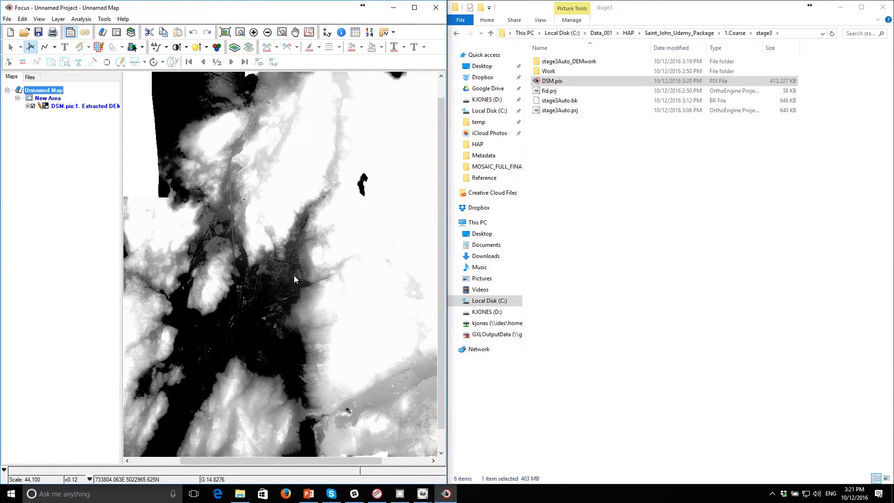
left_click_drag(294, 275, 294, 254)
left_click(49, 106)
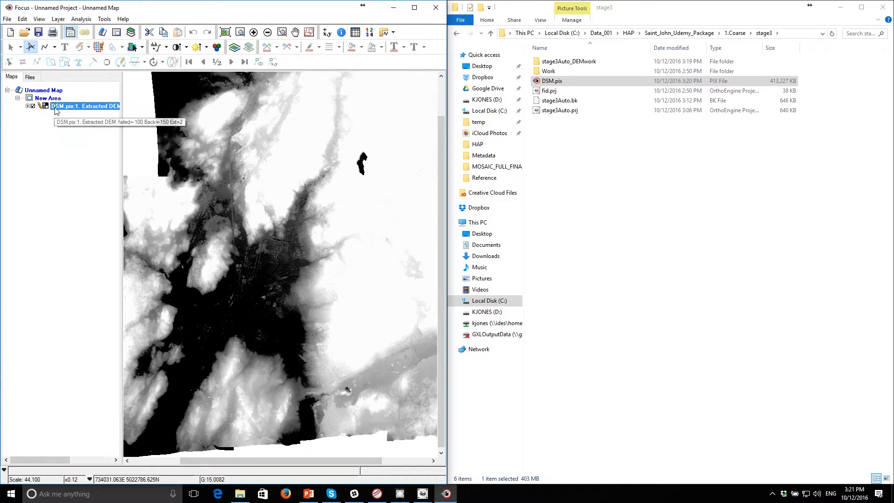
left_click(41, 21)
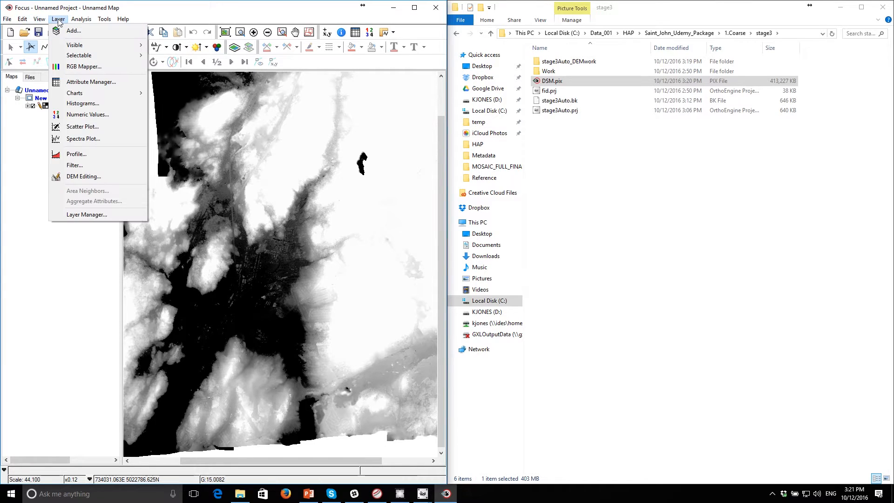
left_click(86, 177)
left_click_drag(224, 187, 585, 196)
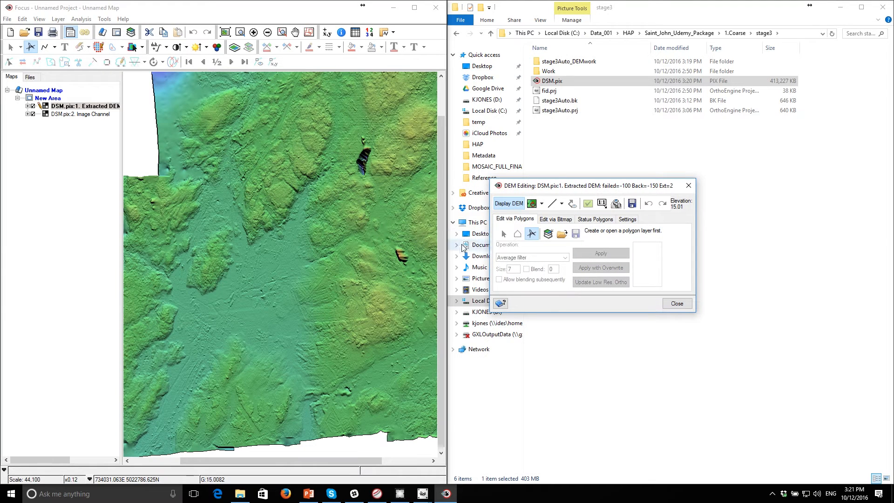
- Examine the color-shaded DEM, checking a dark failed area and the terrain detail in the valley
left_click(363, 163)
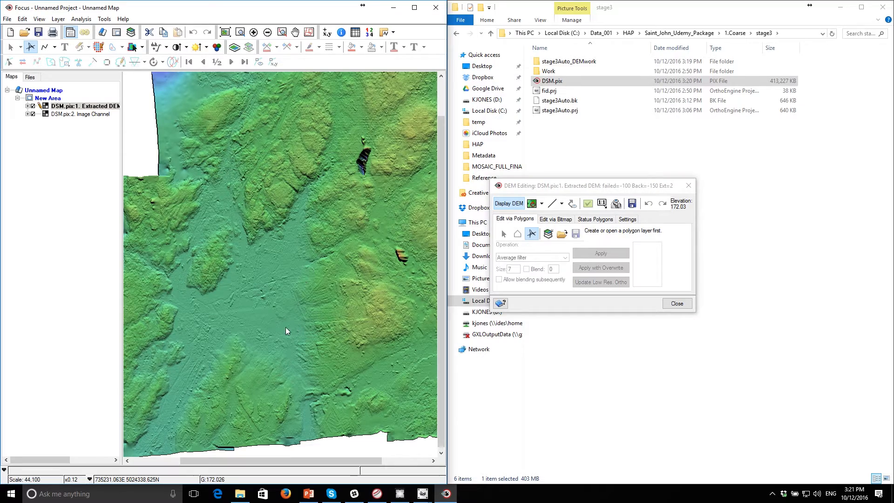
scroll(309, 292, "up", 1)
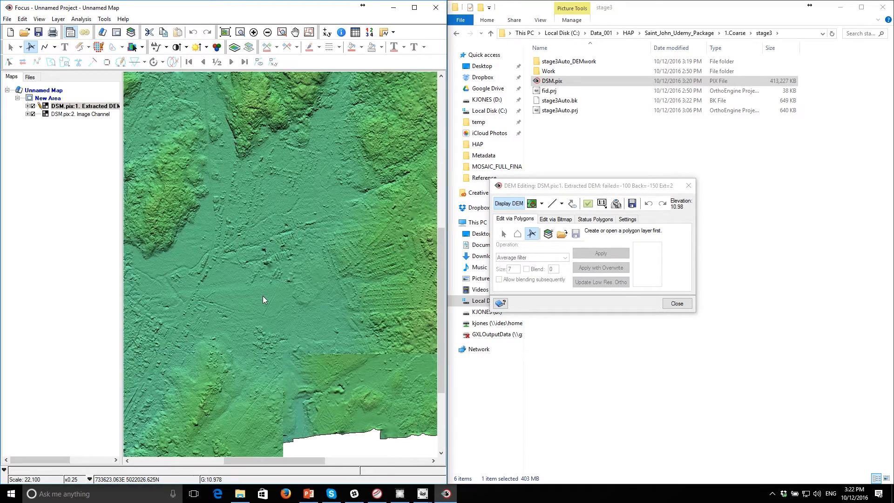
scroll(320, 277, "up", 1)
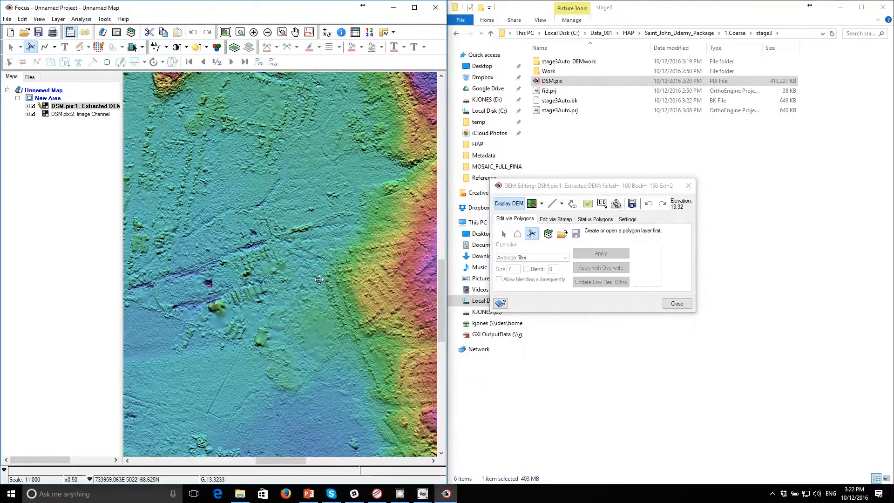
- Compare the DEM with the underlying image channel by toggling the DEM display in a widened Focus window
left_click(509, 203)
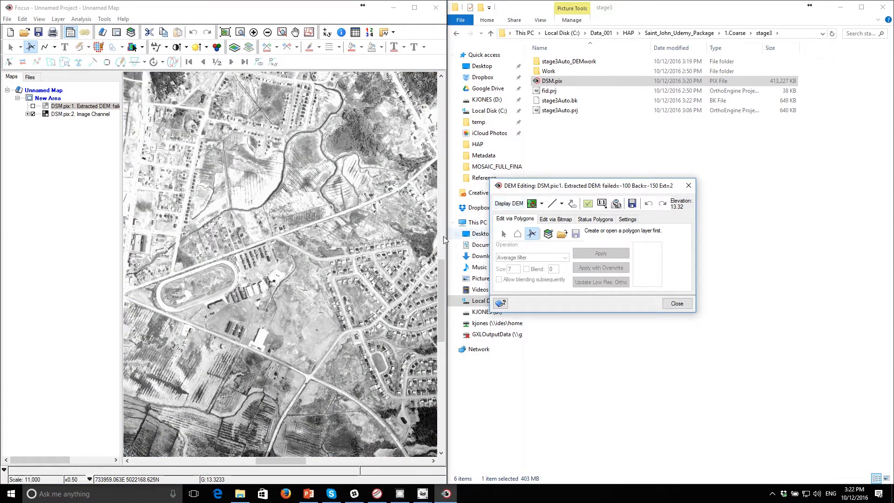
left_click_drag(447, 243, 682, 243)
left_click_drag(567, 188, 778, 187)
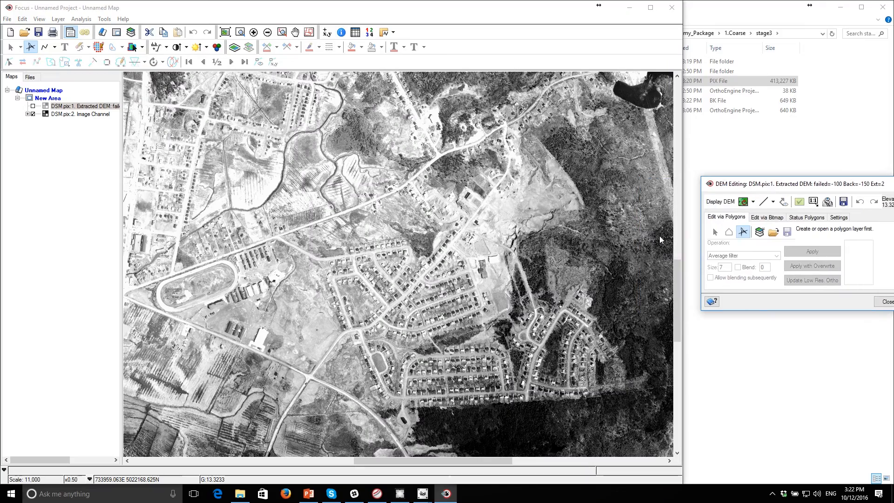
left_click(720, 202)
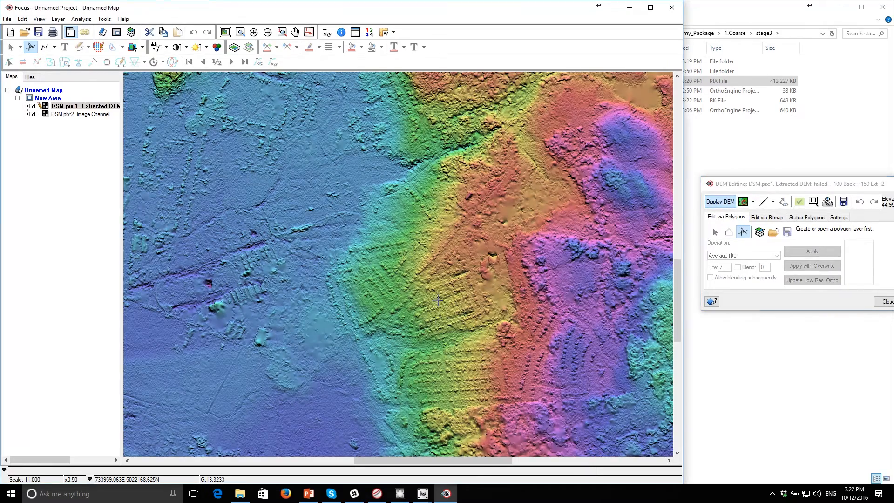
scroll(437, 300, "up", 1)
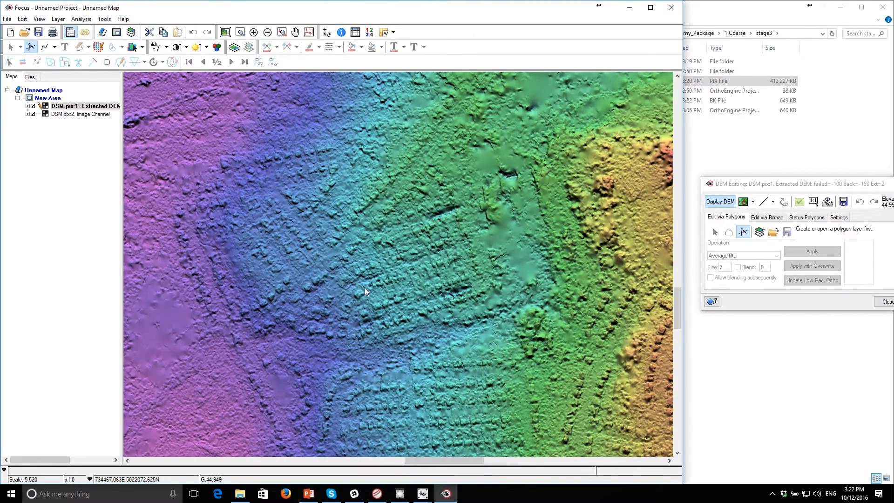
- Compare the DEM with the underlying image channel over the fields, racetrack and residential area by switching the DEM display
left_click_drag(298, 265, 416, 302)
left_click_drag(308, 228, 501, 283)
left_click(721, 204)
left_click(720, 202)
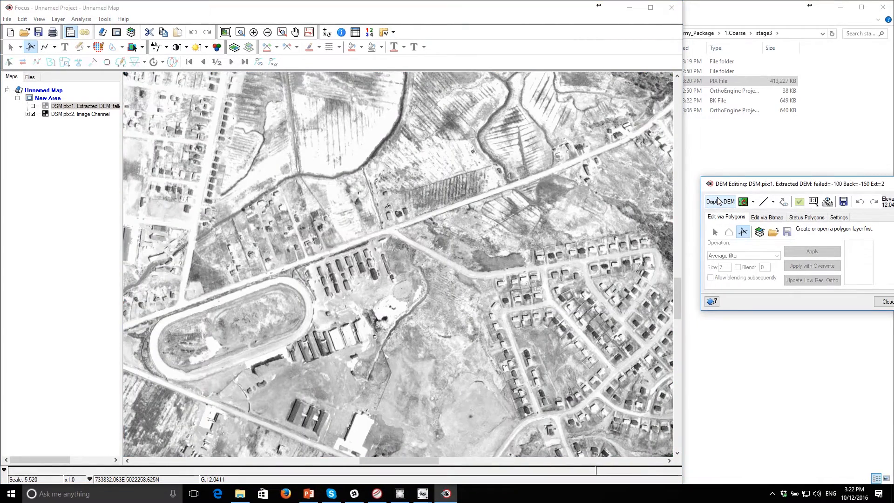
left_click(720, 203)
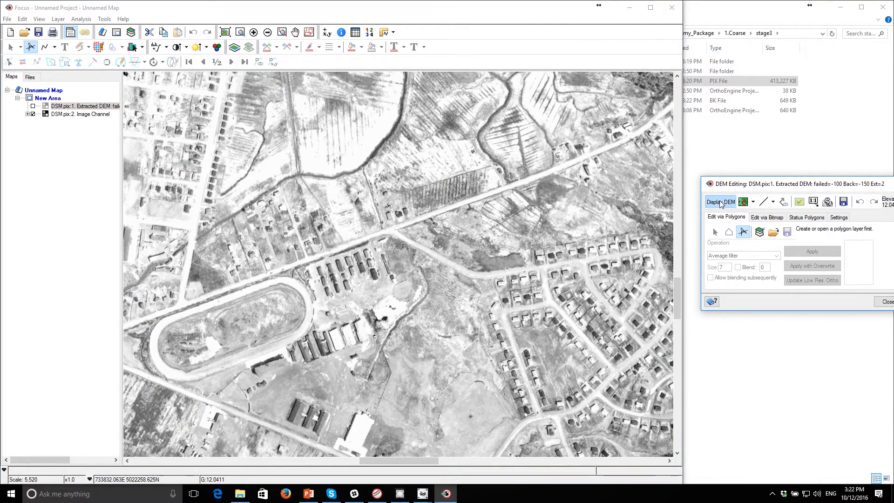
left_click(720, 202)
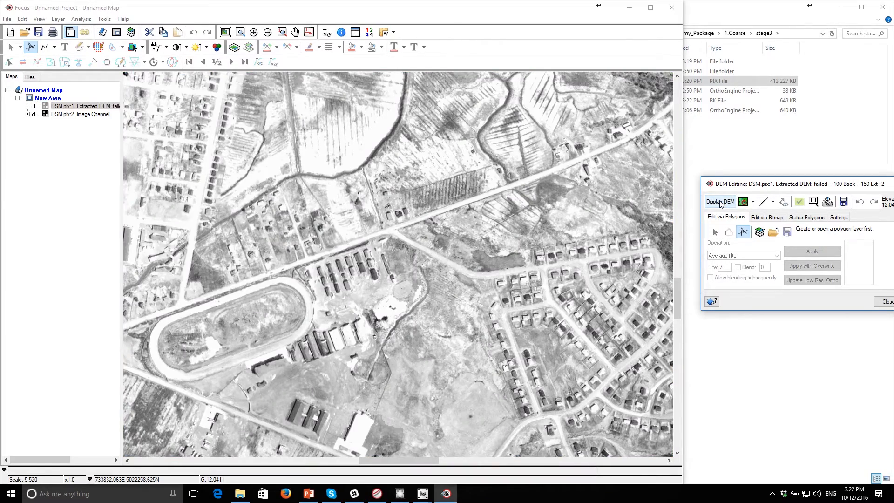
left_click(720, 202)
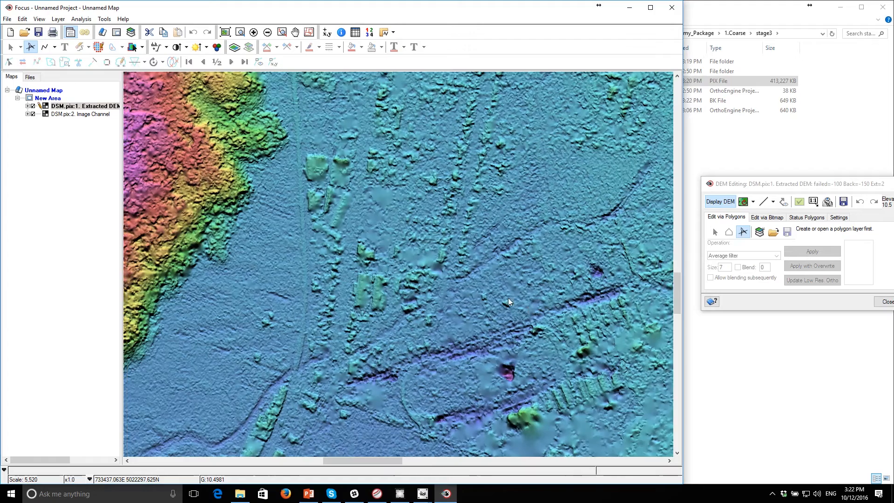
- Compare the DEM with the image over the forested hill, and reposition the DEM Editing window
left_click_drag(230, 270, 501, 315)
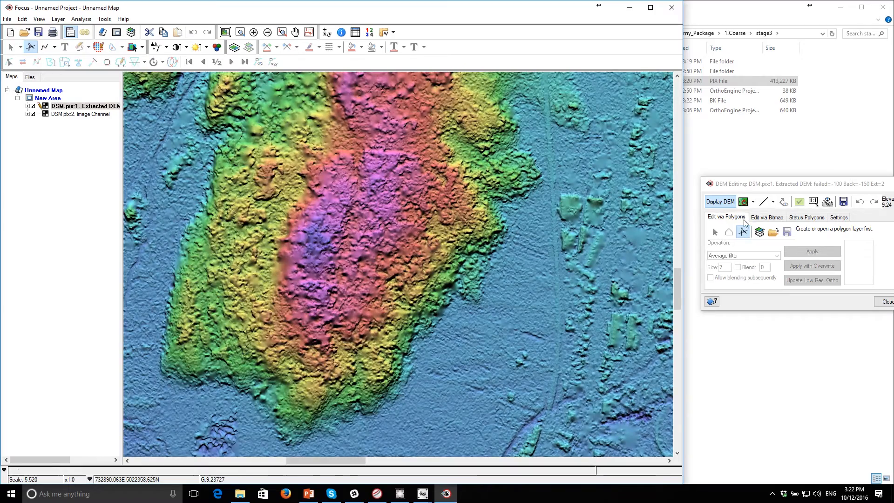
left_click(726, 203)
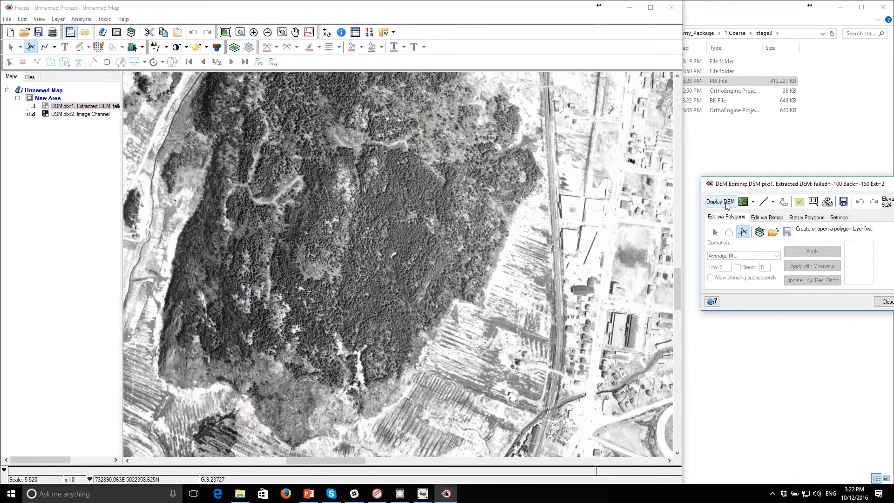
left_click(726, 203)
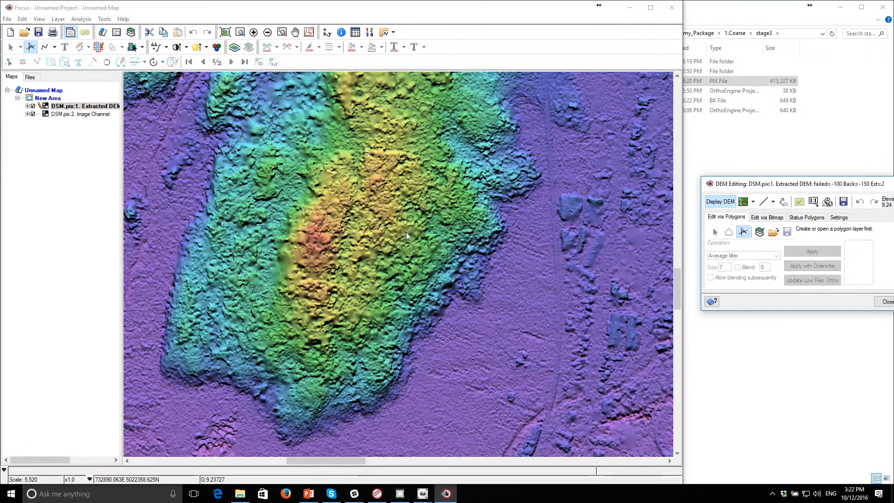
left_click(325, 233)
left_click_drag(810, 189, 531, 263)
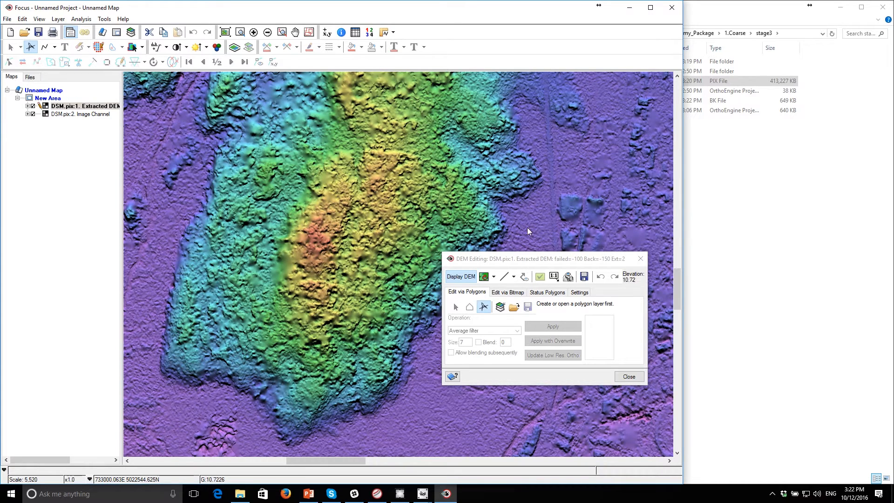
left_click_drag(530, 259, 650, 209)
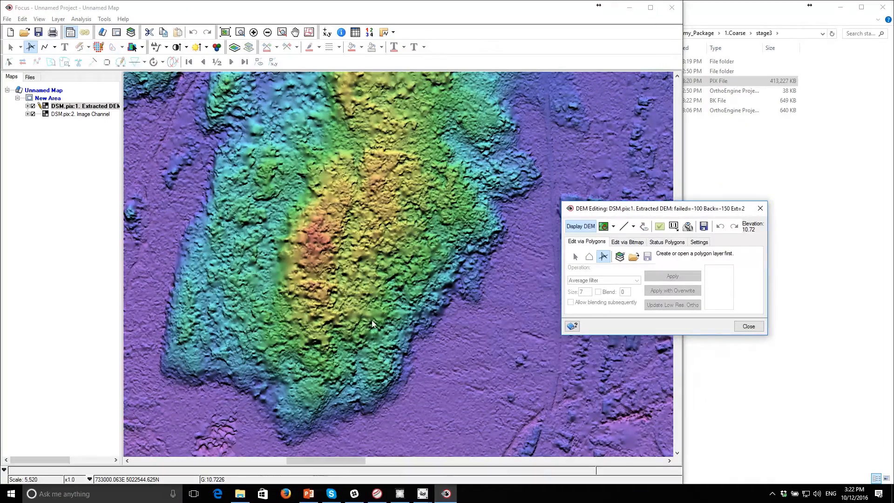
- Compare the DEM with the image along the river and railway south of the forested hill
scroll(365, 321, "down", 1)
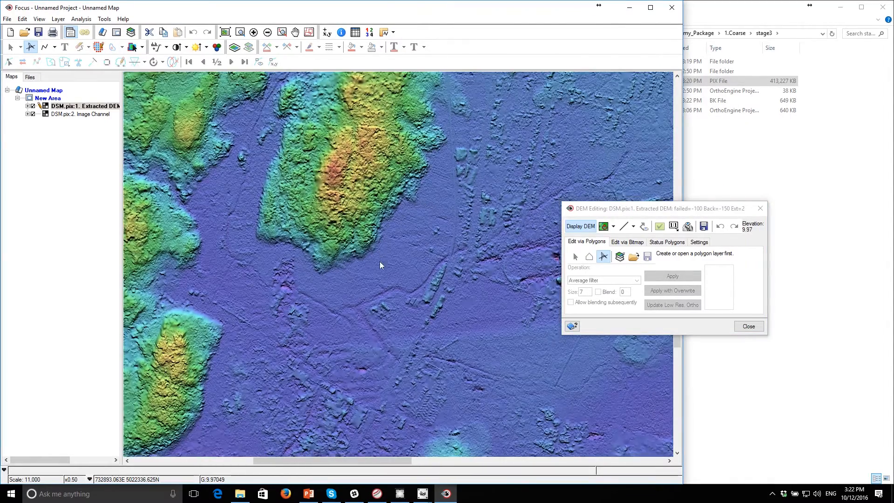
scroll(393, 300, "up", 1)
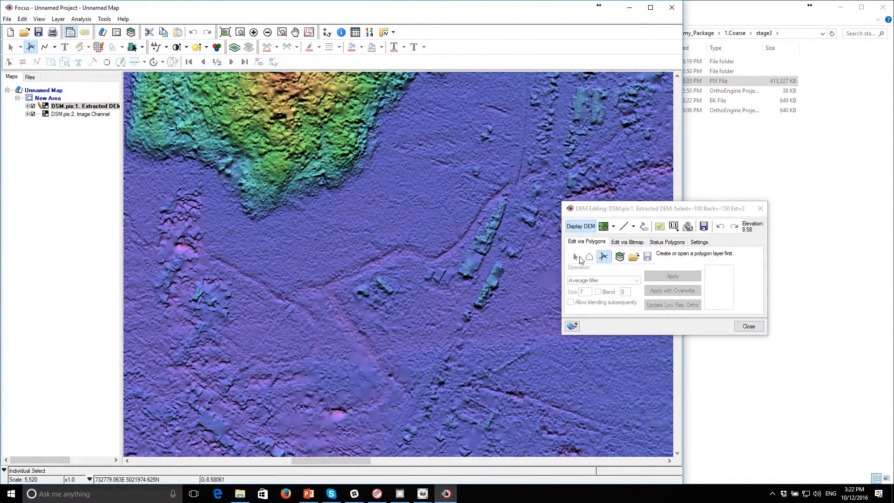
left_click(580, 227)
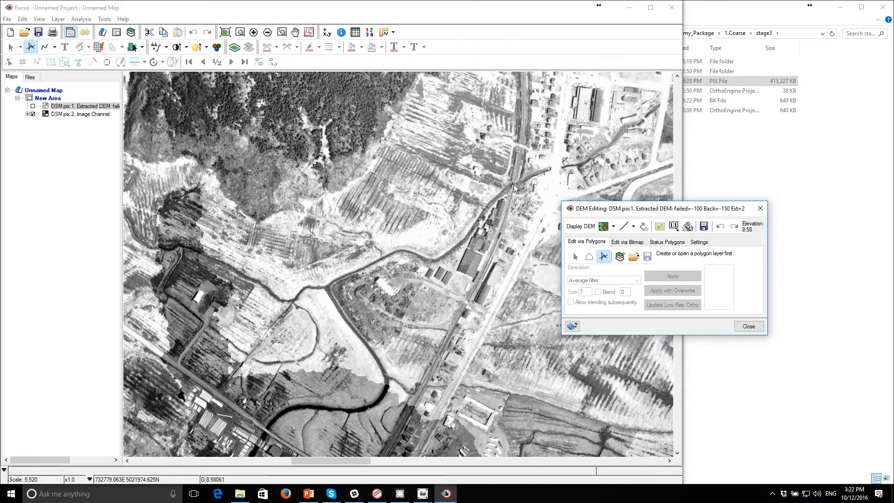
left_click(580, 226)
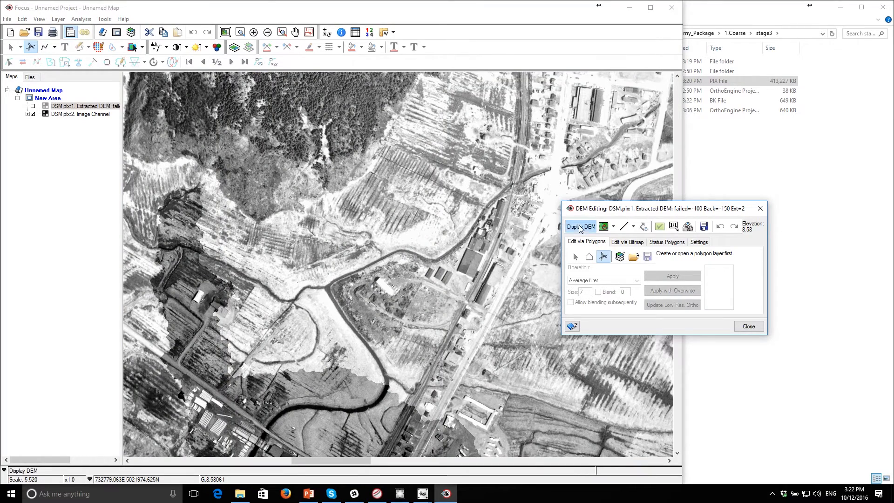
mouse_move(312, 283)
left_mouse_down()
mouse_move(306, 252)
mouse_move(406, 216)
left_mouse_up()
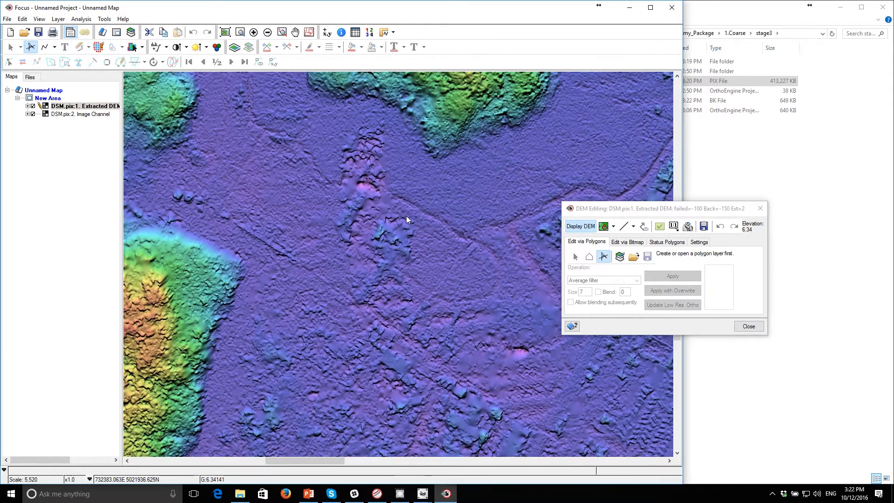
mouse_move(227, 182)
left_mouse_down()
mouse_move(373, 195)
mouse_move(319, 266)
mouse_move(269, 244)
mouse_move(274, 254)
left_mouse_up()
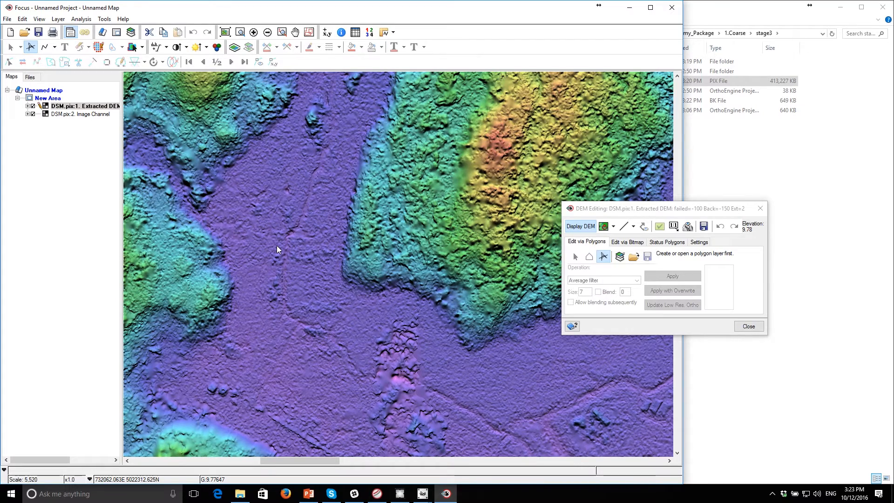
- Examine the DEM's full extent for failed areas, with the DEM Editing window moved clear of the map
scroll(404, 227, "down", 1)
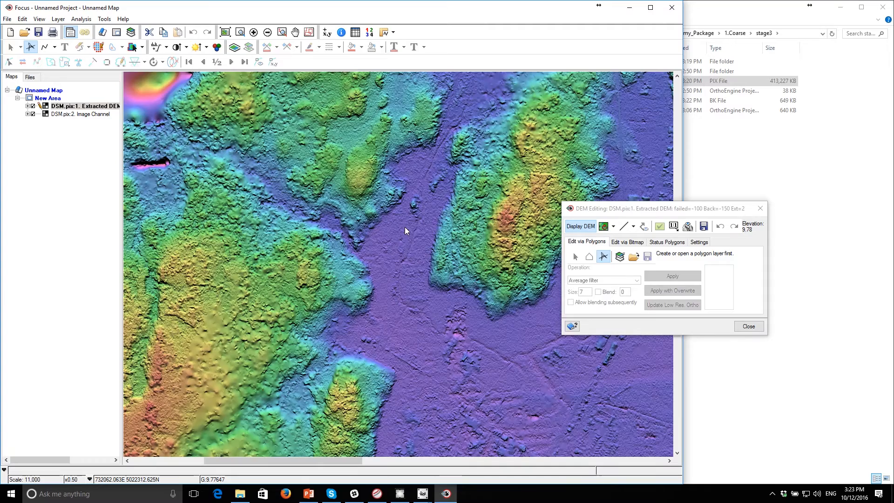
scroll(409, 226, "down", 1)
left_click_drag(470, 251, 372, 242)
left_click_drag(625, 209, 728, 181)
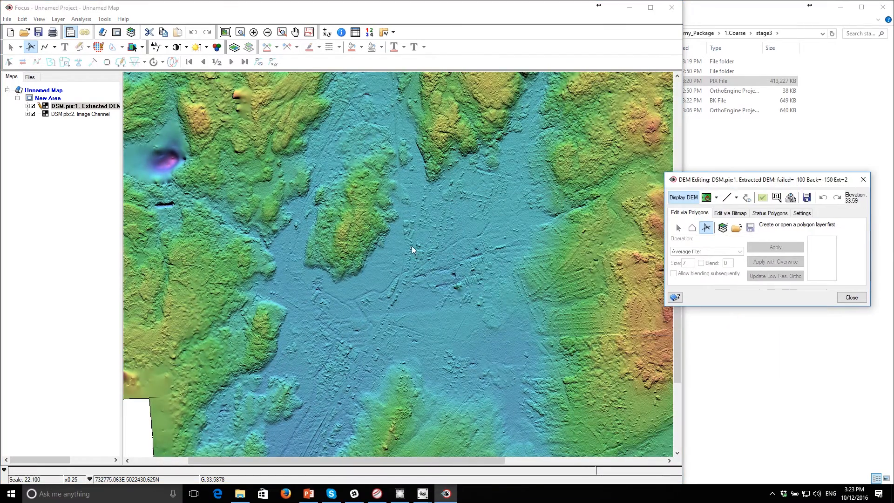
scroll(422, 240, "down", 1)
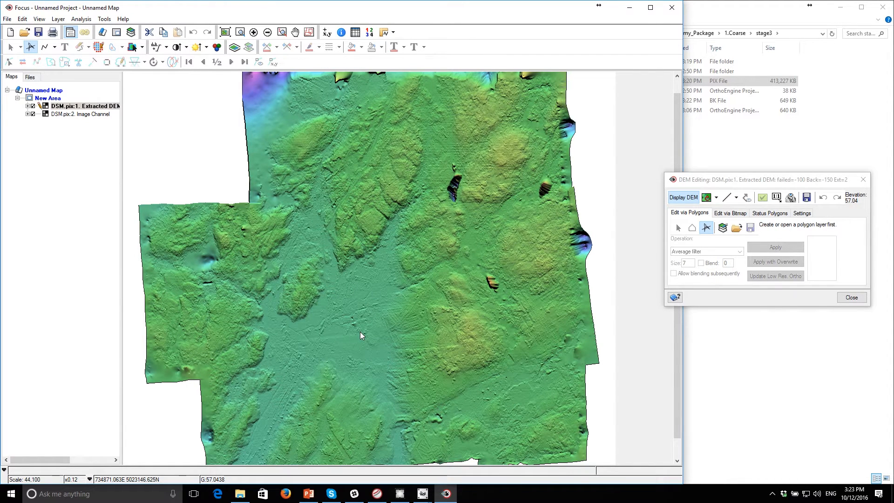
- Create a new polygon layer for the DEM edits and activate polygon drawing
left_click(723, 228)
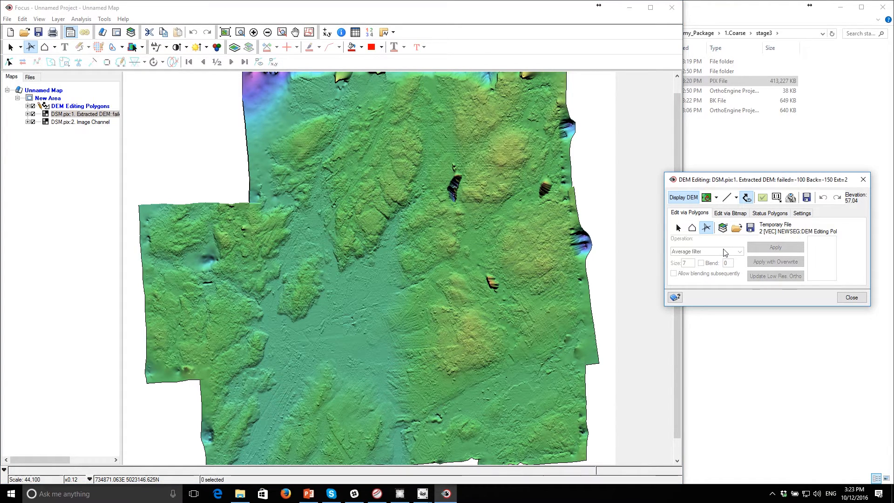
left_click(692, 228)
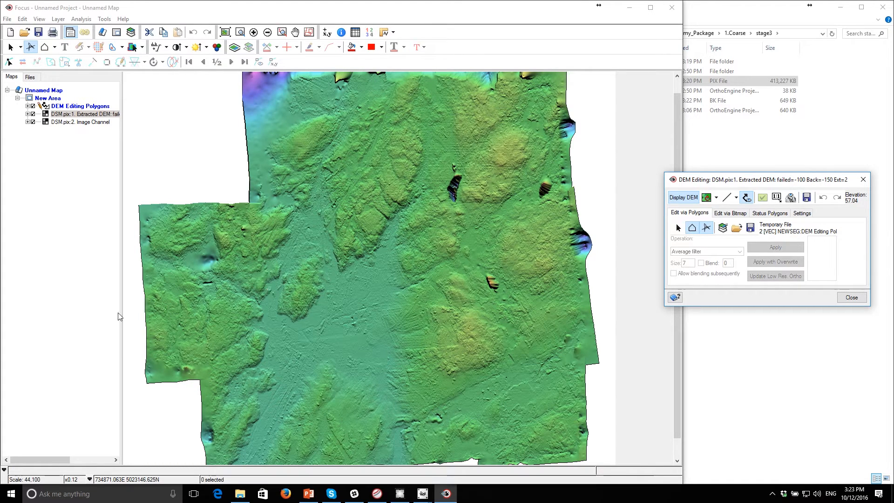
- Examine the failed elevation patch over the narrow lake, comparing the DEM with the image channel
scroll(403, 258, "down", 2)
scroll(403, 259, "up", 3)
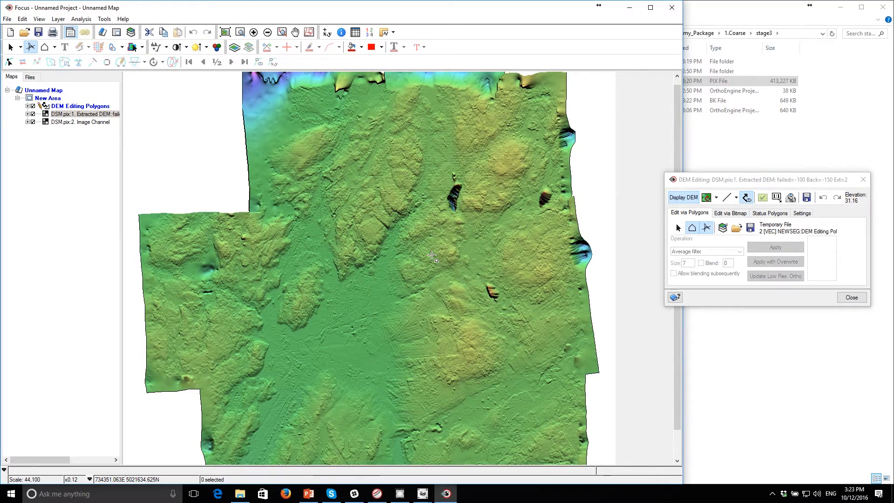
scroll(461, 196, "up", 2)
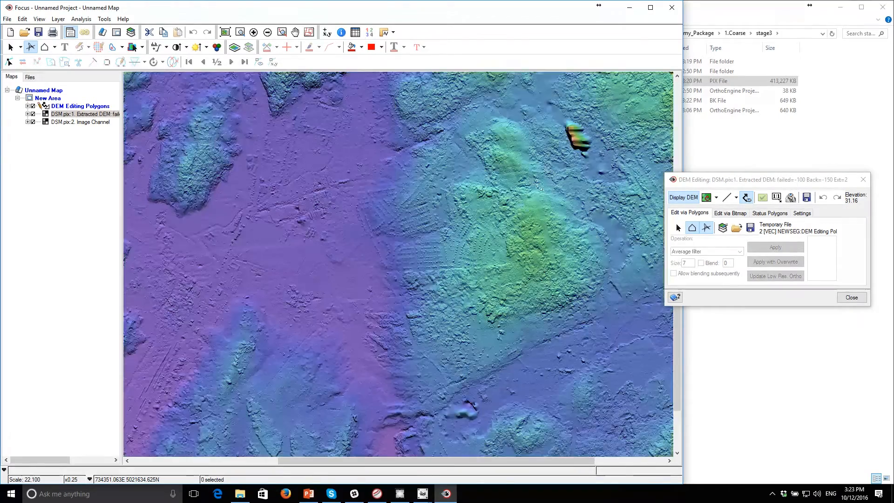
left_click_drag(556, 173, 302, 318)
left_click_drag(445, 180, 351, 295)
left_click_drag(633, 176, 584, 231)
left_click(688, 198)
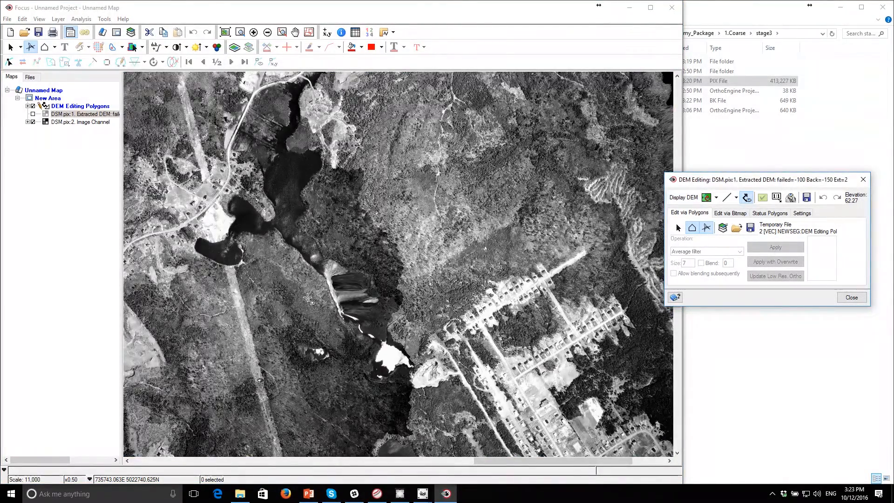
scroll(309, 297, "up", 1)
left_click_drag(462, 237, 356, 282)
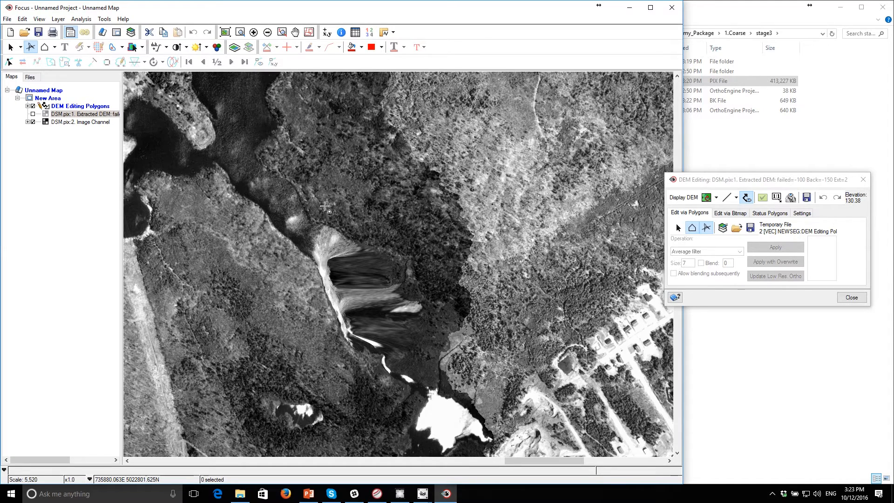
left_click(683, 197)
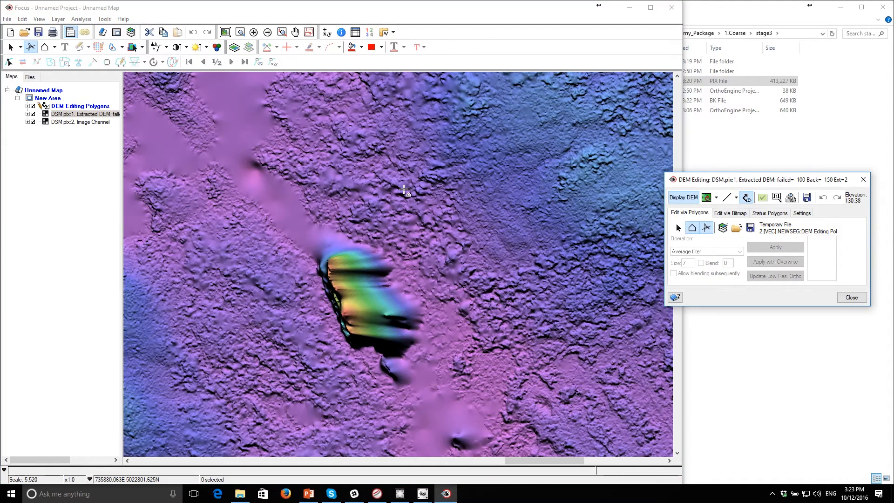
- Draw a closed editing polygon around the failed elevation patch over the narrow lake
left_click(343, 227)
left_click(304, 215)
left_click(305, 255)
left_click(322, 296)
left_click(344, 339)
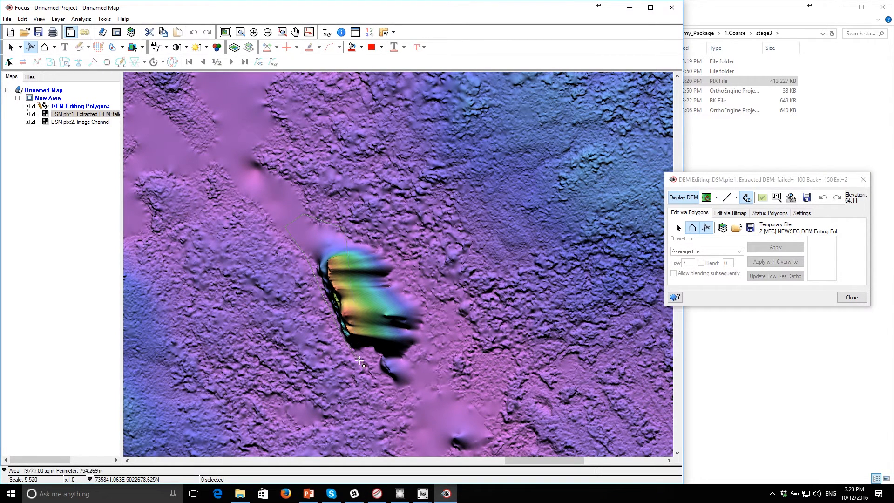
left_click(374, 372)
left_click(396, 386)
left_click(412, 390)
left_click(429, 364)
double_click(405, 261)
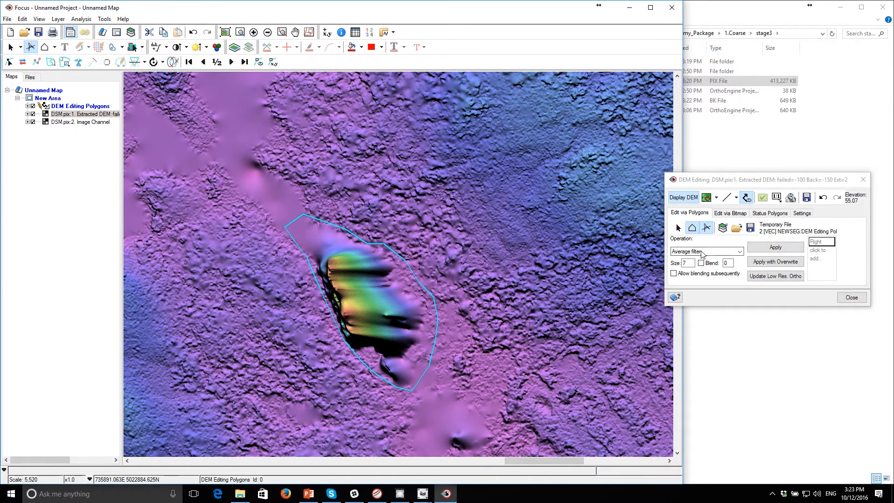
- Apply the Fill from vertices operation to the polygon over the failed lake patch
left_click(703, 252)
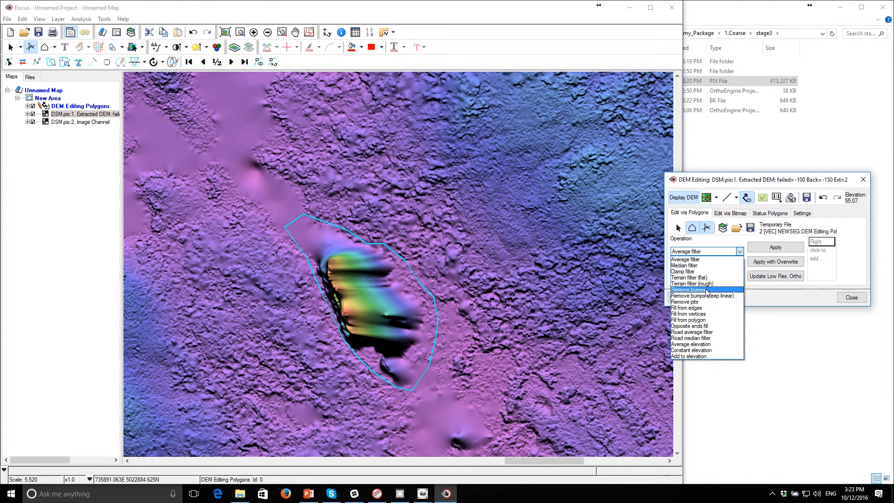
left_click(711, 314)
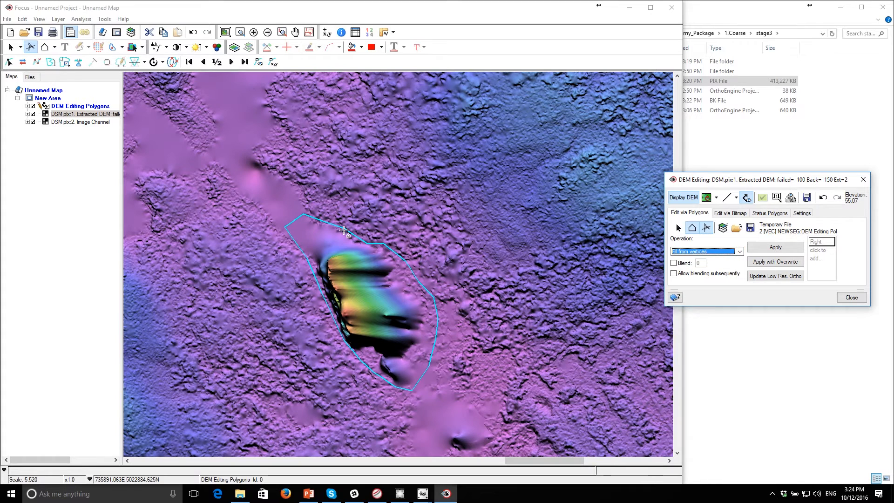
left_click(770, 249)
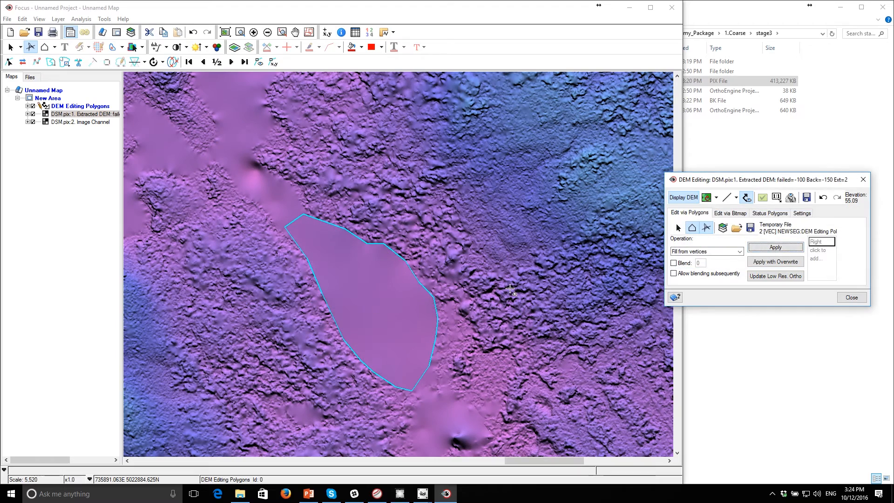
left_click(746, 198)
left_click(747, 200)
- Outline the small pit southeast of the filled lake patch with a second polygon and apply Fill from vertices to it
left_click_drag(289, 357, 382, 293)
scroll(464, 300, "down", 2)
scroll(464, 300, "up", 2)
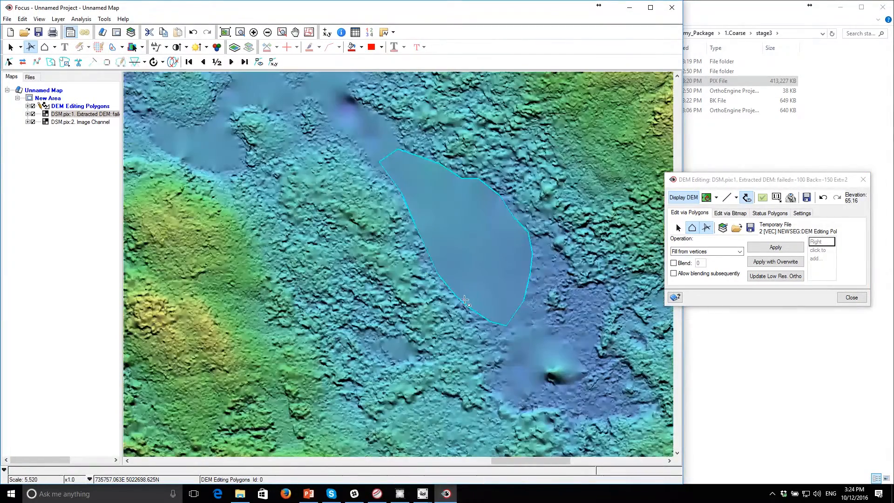
left_click(692, 198)
left_click(692, 197)
left_click(557, 332)
left_click(515, 339)
left_click(492, 384)
left_click(510, 403)
left_click(603, 372)
double_click(587, 359)
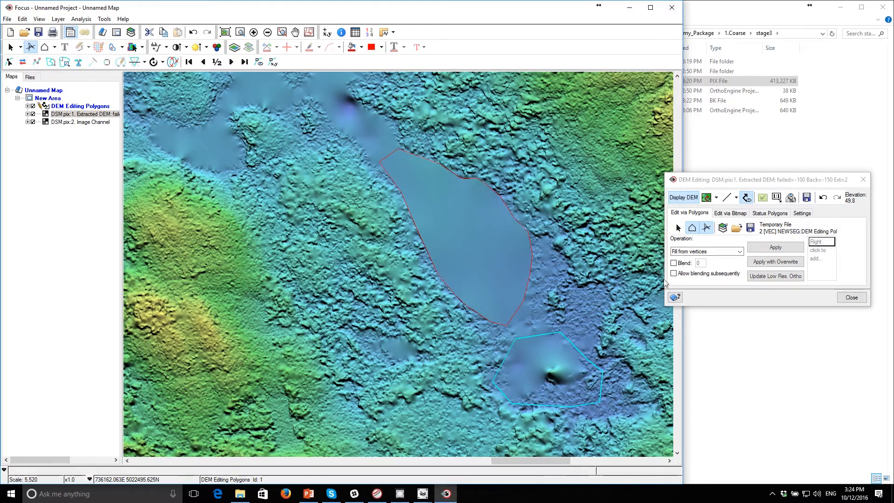
left_click(787, 246)
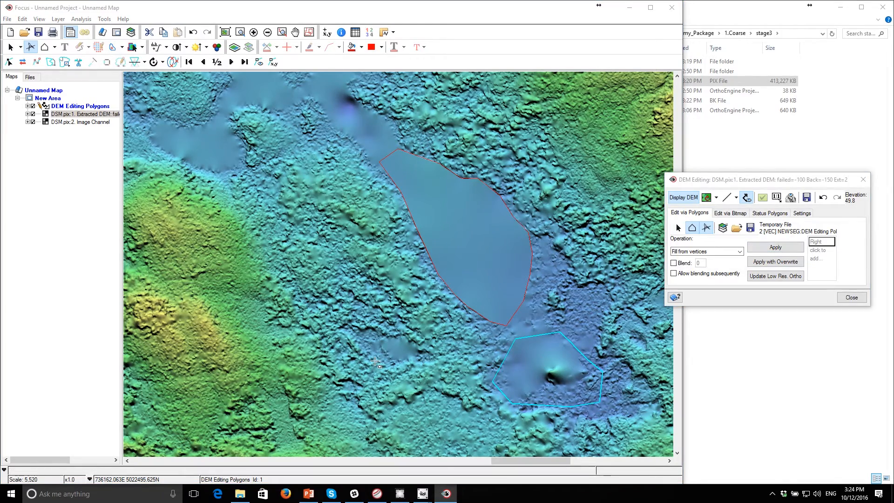
- Locate the failed elevation patch over the bright pond near the DSM's southern edge and compare the DEM with the image channel
scroll(377, 353, "down", 1)
left_click_drag(376, 352, 507, 142)
left_click_drag(443, 417, 328, 284)
scroll(328, 284, "down", 1)
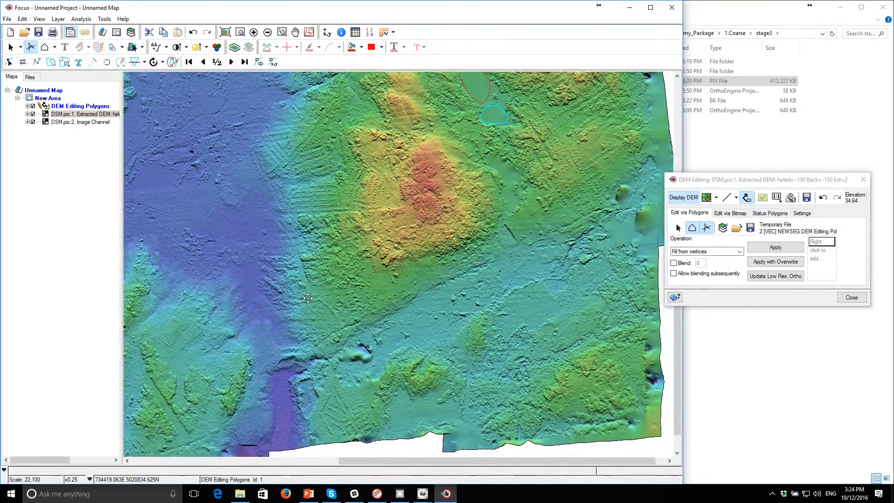
left_click_drag(355, 343, 404, 357)
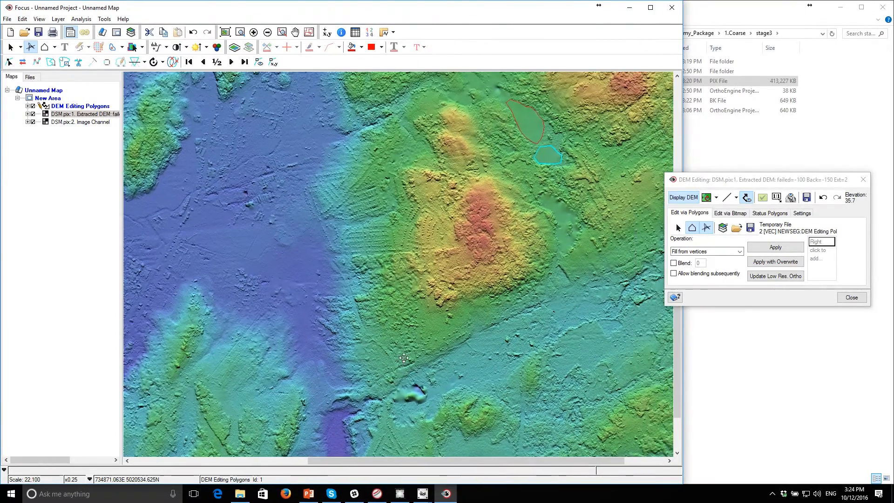
scroll(406, 386, "up", 2)
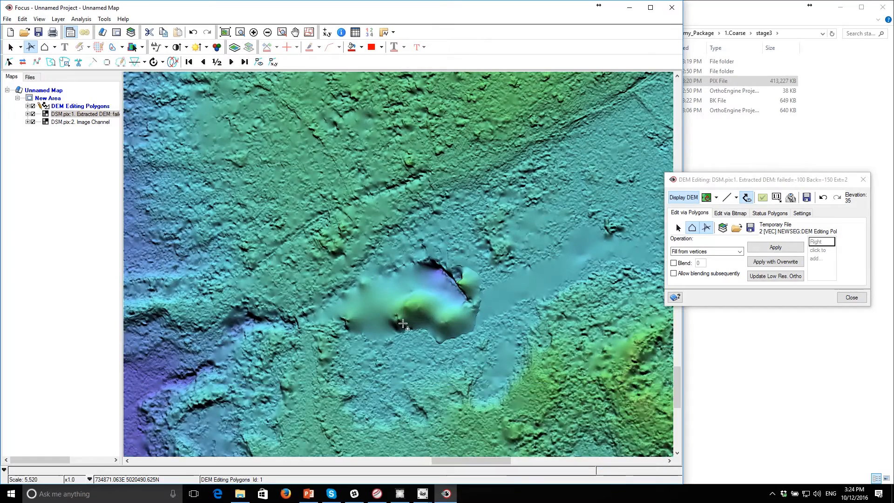
left_click_drag(406, 423, 390, 335)
left_click(686, 198)
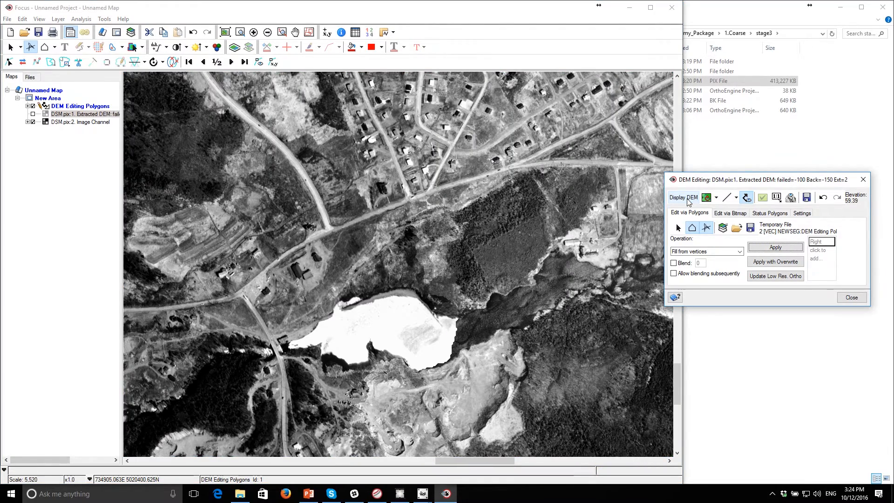
left_click(687, 199)
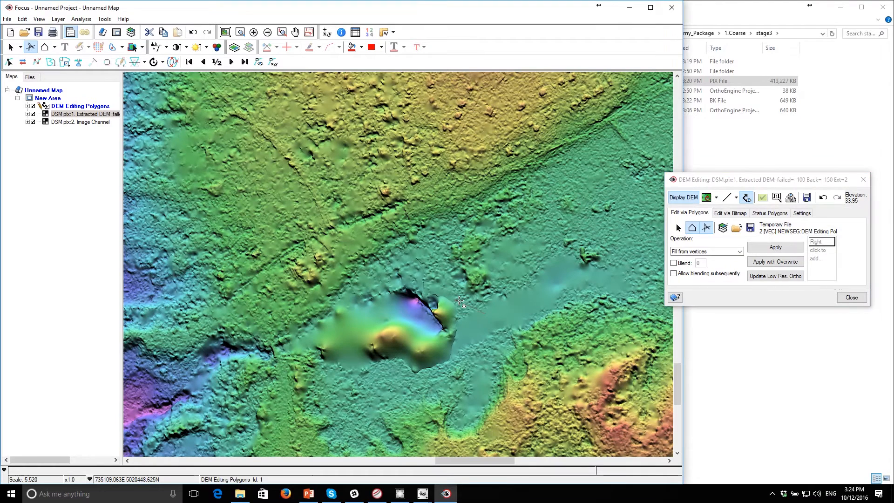
- Draw a closed editing polygon around the failed elevation patch over the bright pond
left_click(412, 276)
left_click(356, 297)
left_click(335, 309)
left_click(301, 333)
left_click(301, 357)
left_click(341, 375)
left_click(365, 377)
left_click(382, 368)
left_click(415, 380)
left_click(433, 381)
left_click(454, 360)
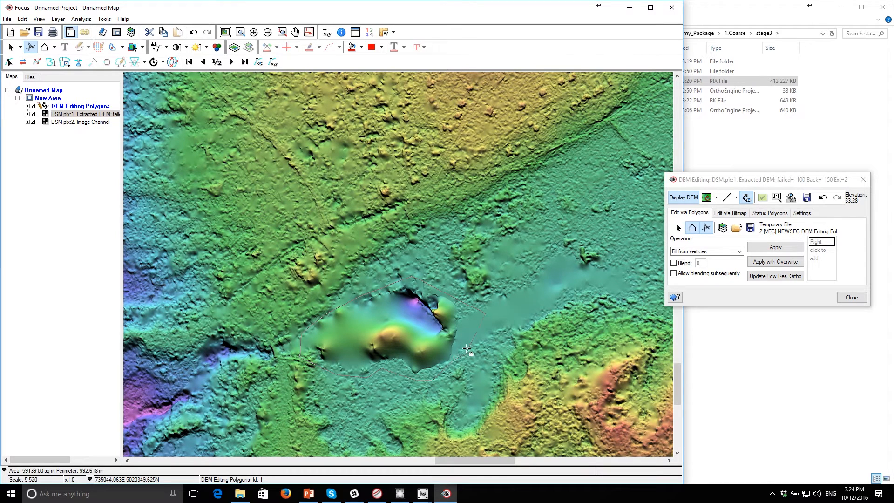
right_click(468, 311)
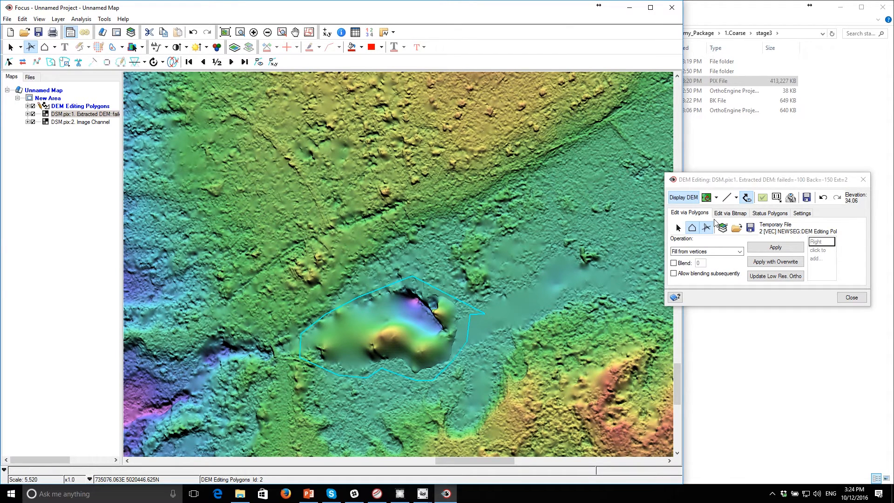
- Apply the Fill from vertices operation to the bright pond's polygon and check the area against the image channel
left_click(769, 250)
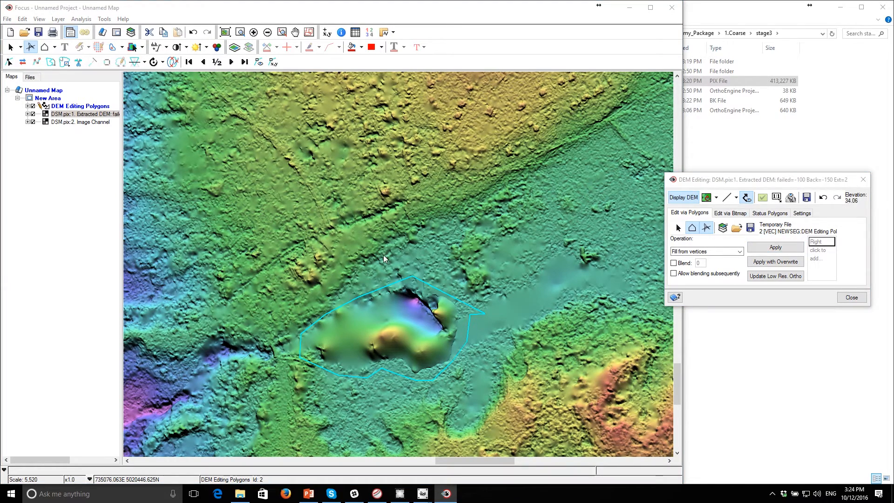
left_click(680, 198)
left_click(681, 198)
- Find the failed lake surface in the western part of the DSM and compare it with the image channel
scroll(349, 284, "down", 2)
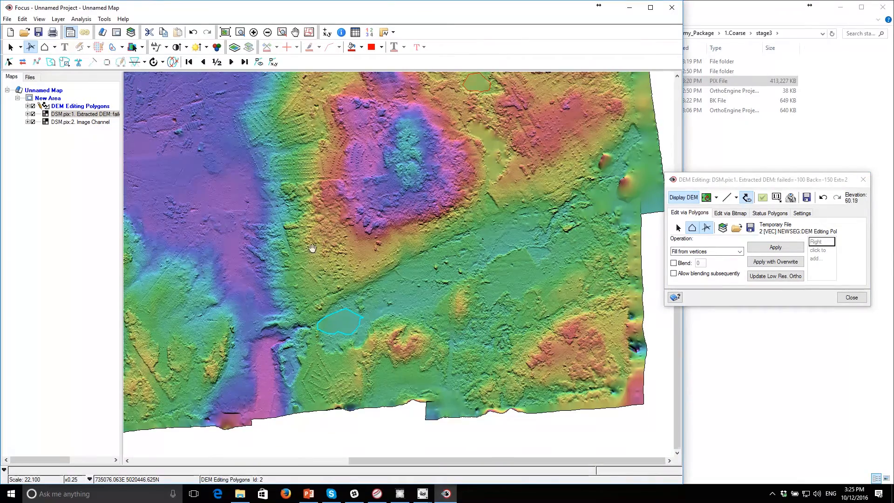
key("Up")
key("Up")
key("Up")
key("Up")
key("Up")
key("Up")
key("Left")
left_click_drag(264, 301, 414, 265)
left_click_drag(258, 353, 375, 320)
left_click_drag(174, 123, 231, 230)
scroll(246, 231, "up", 2)
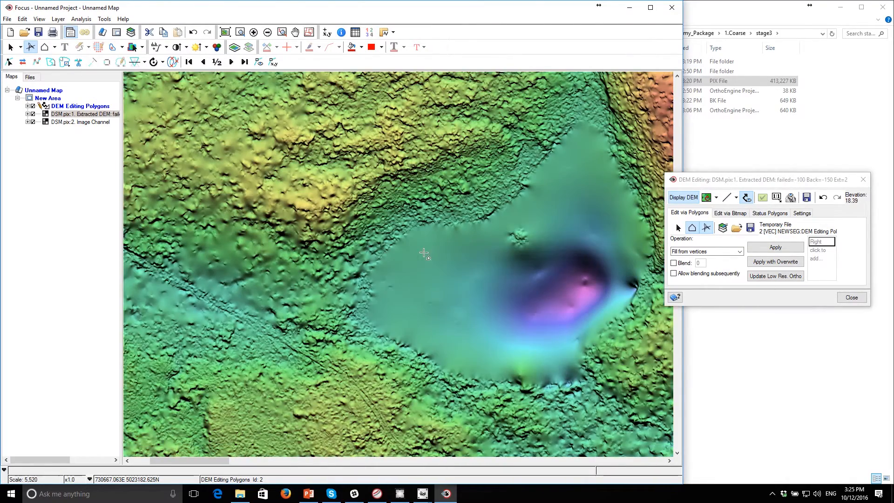
left_click_drag(524, 221, 405, 218)
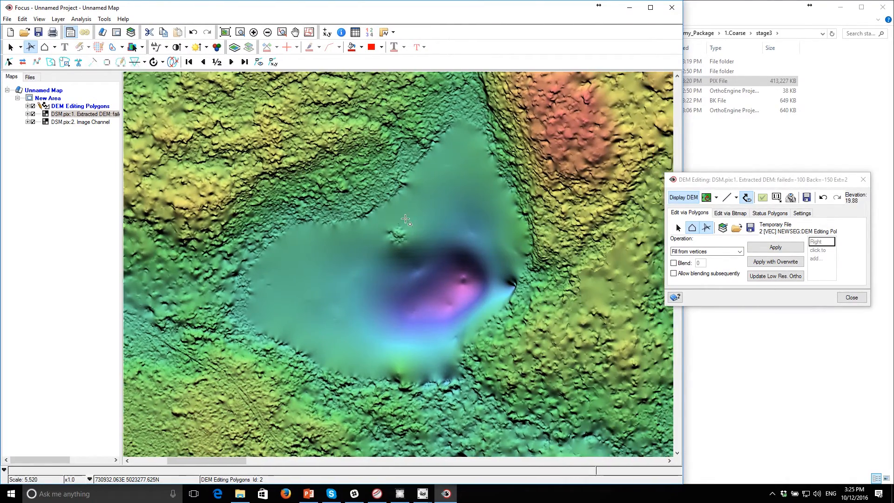
left_click(682, 198)
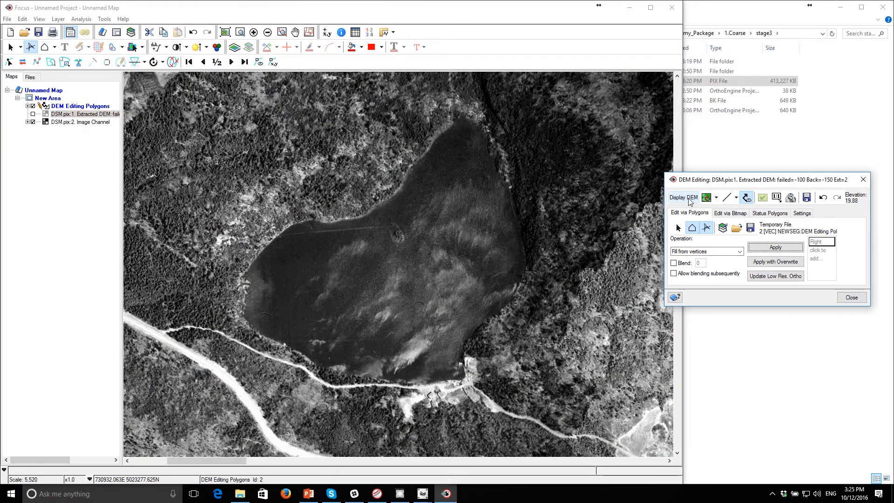
left_click(689, 200)
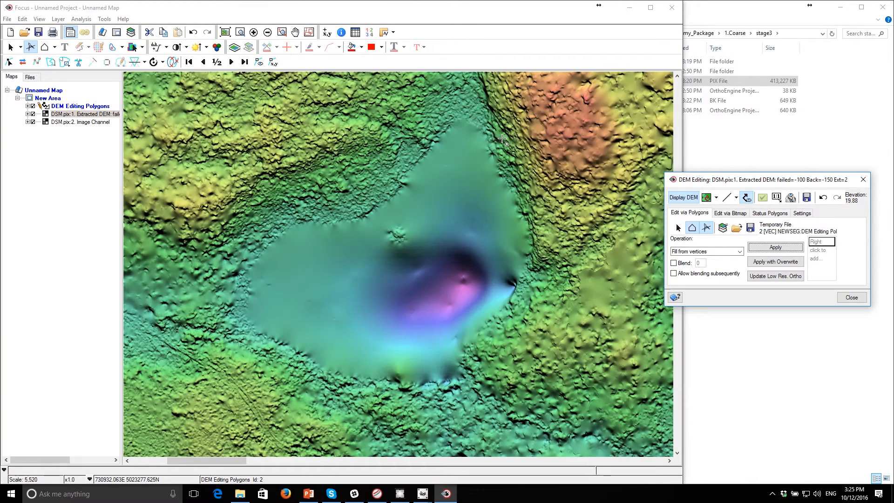
- Draw a closed editing polygon along the shoreline of the large western lake with the failed elevations
left_click(459, 129)
left_click(373, 221)
left_click(310, 232)
left_click(261, 261)
left_click(258, 320)
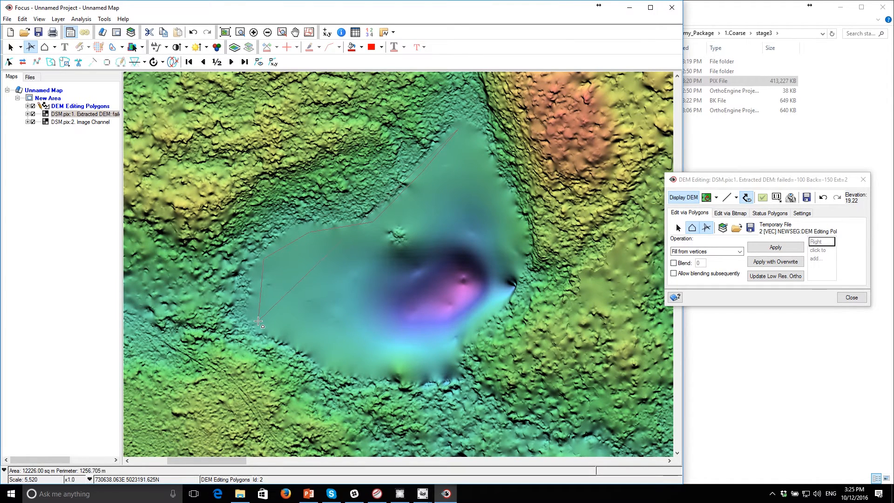
left_click(316, 350)
left_click(372, 370)
left_click(410, 375)
left_click(446, 368)
left_click(461, 333)
left_click(487, 318)
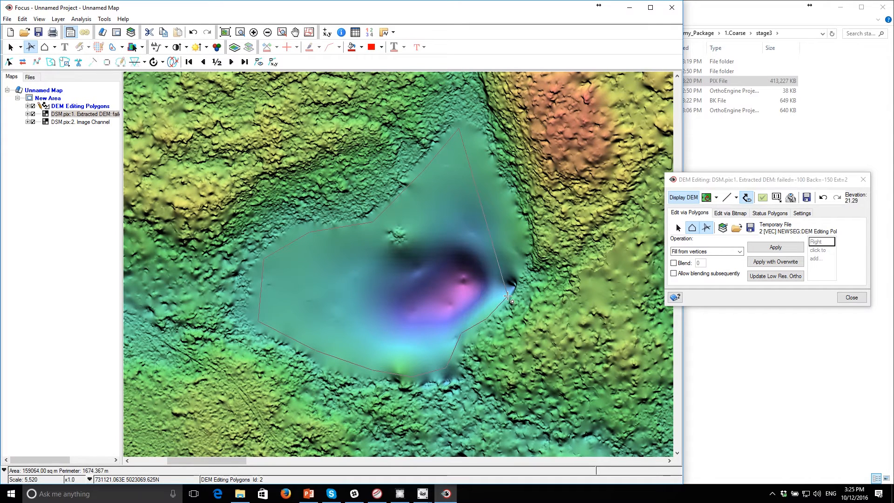
double_click(516, 291)
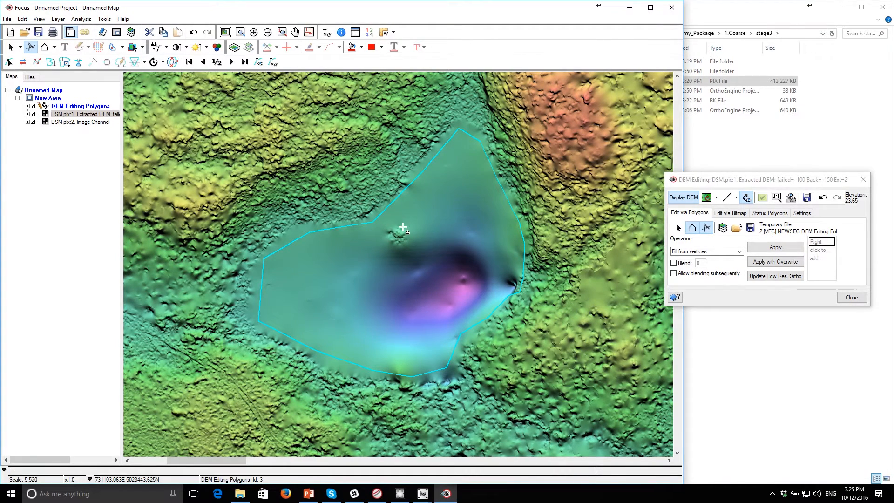
- Check the lake outline against the image channel and draw a second closed polygon around the small island inside the lake
left_click(680, 199)
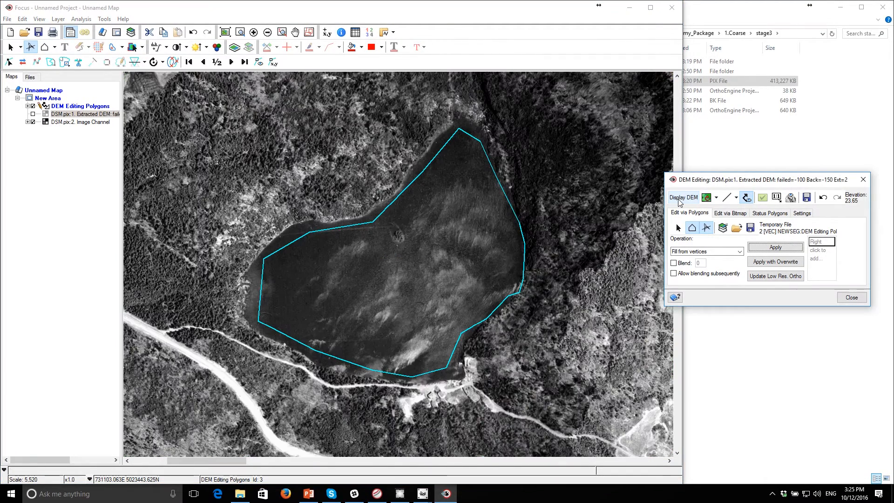
left_click(680, 200)
scroll(367, 282, "up", 1)
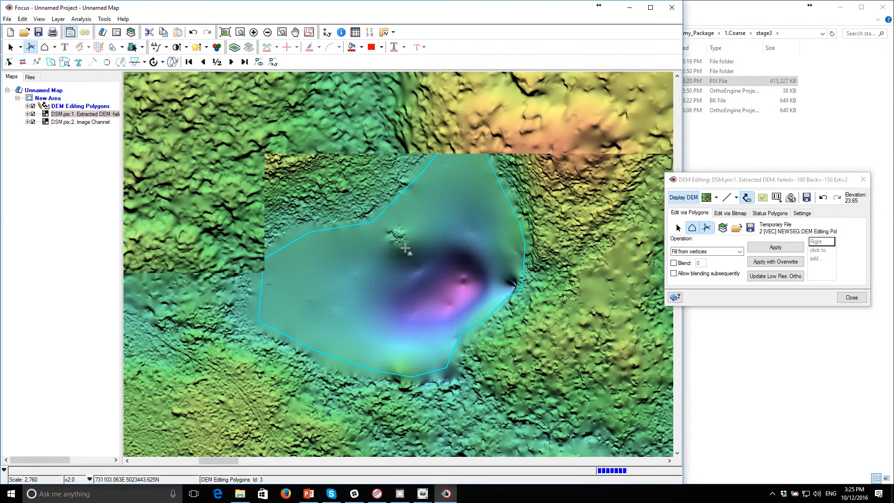
left_click_drag(338, 307, 411, 105)
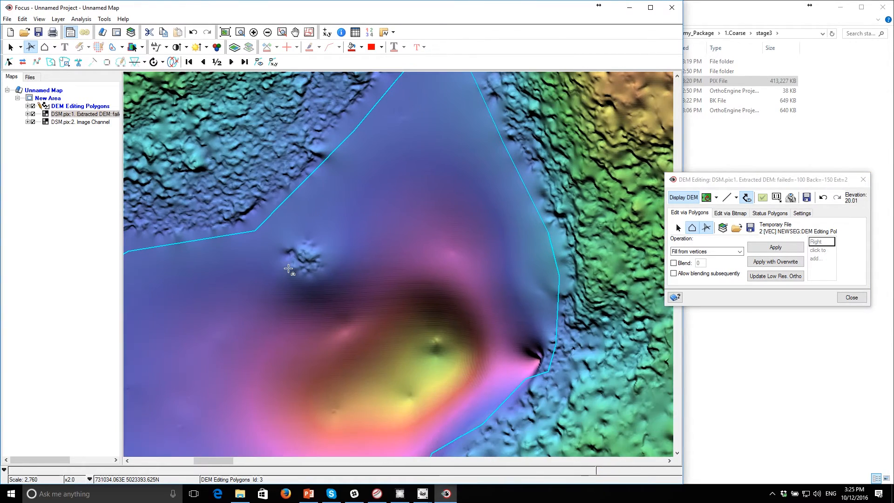
left_click(302, 243)
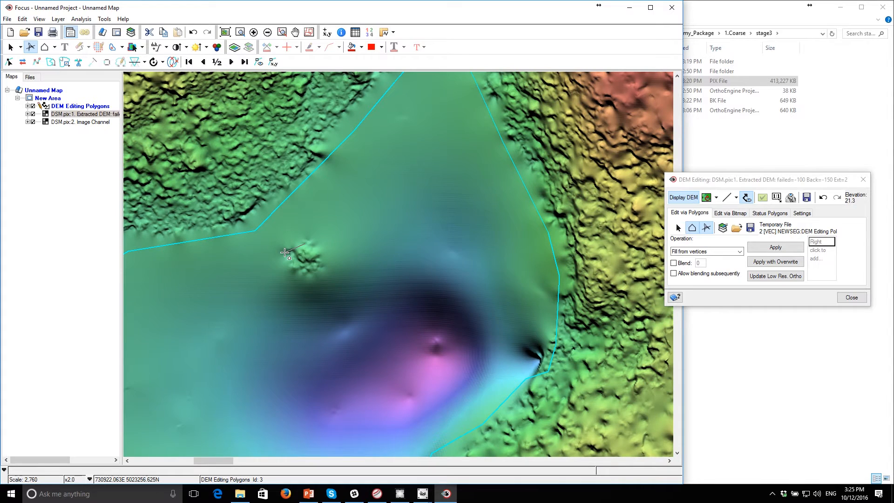
left_click(286, 253)
left_click(294, 271)
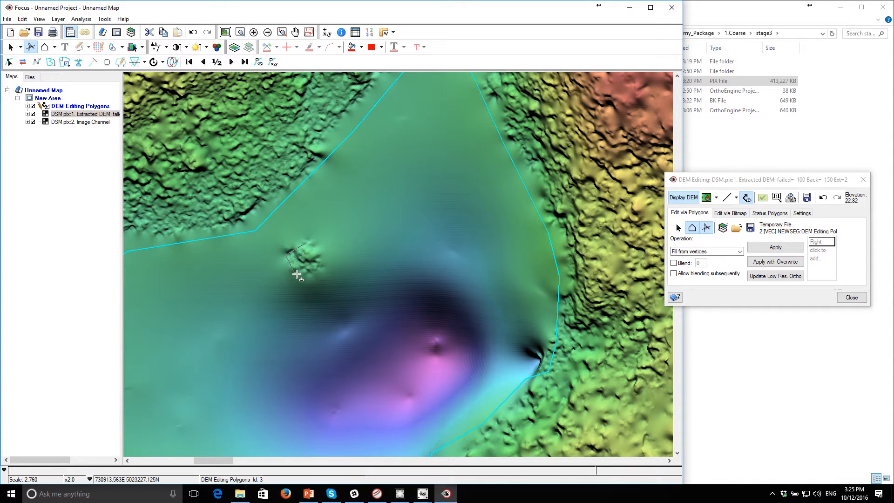
left_click(319, 275)
left_click(322, 266)
left_click(322, 252)
double_click(311, 243)
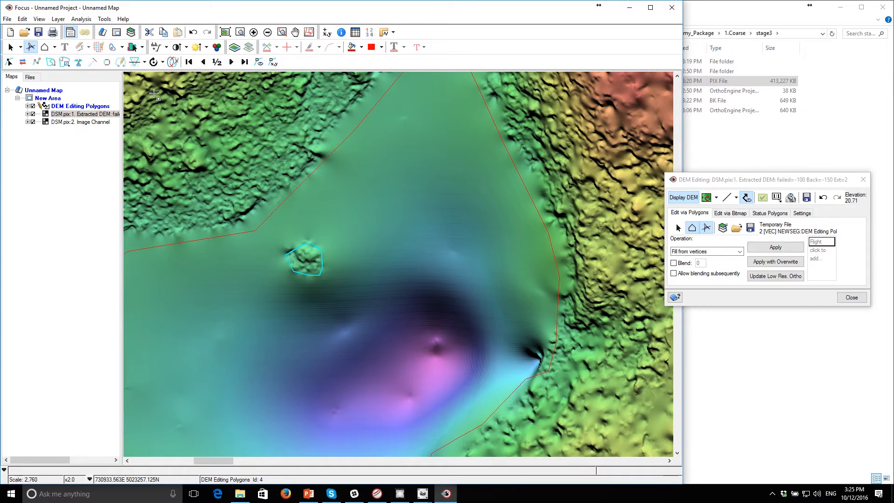
- Select the large lake polygon and apply the Fill from vertices operation to it, leaving the island polygon unselected
left_click(13, 50)
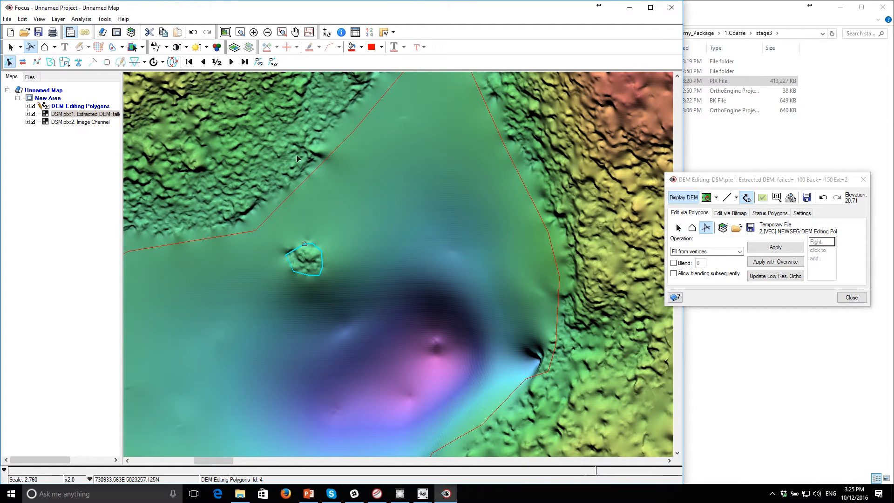
left_click(325, 160)
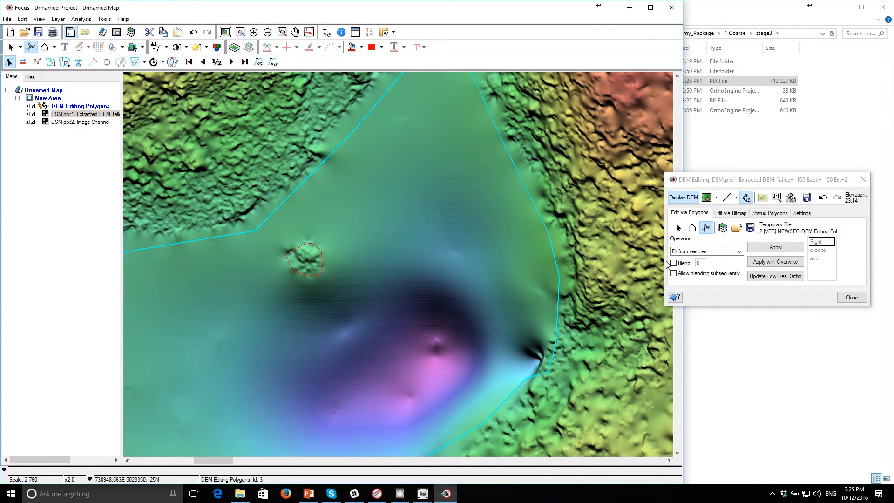
left_click(780, 249)
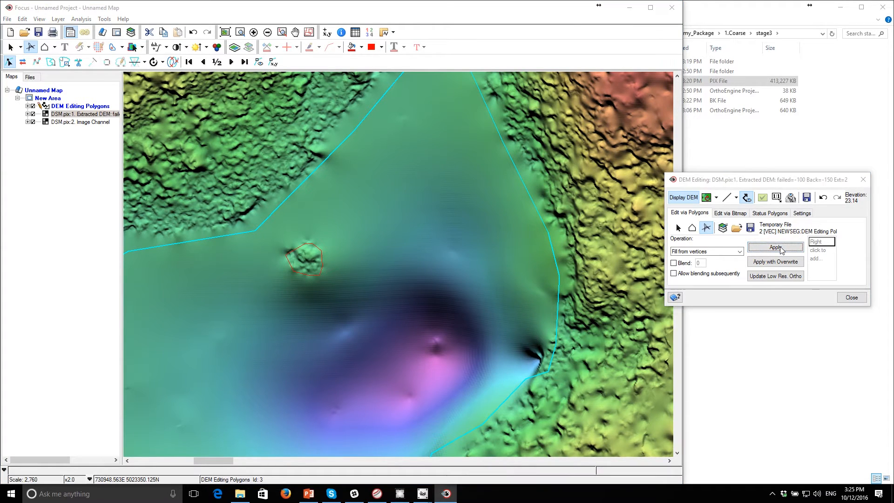
left_click(775, 248)
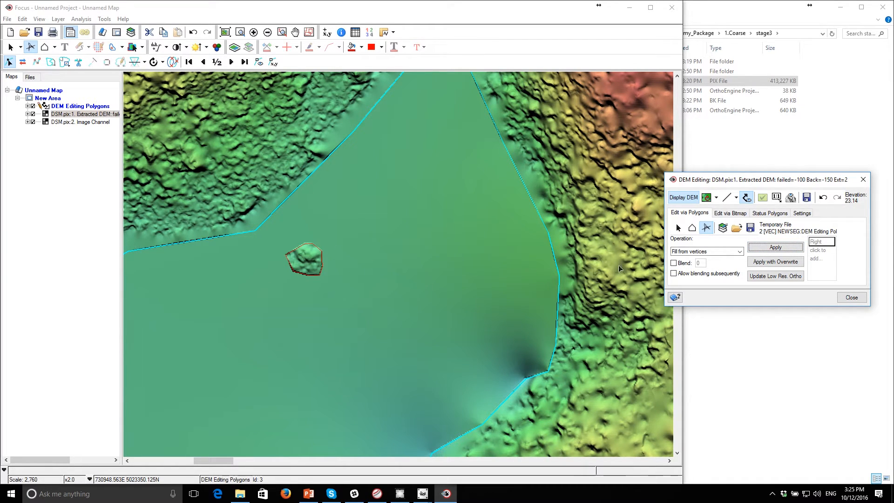
- Try applying Fill from vertices with overwrite to the lake polygon, and undo that fill
left_click(775, 261)
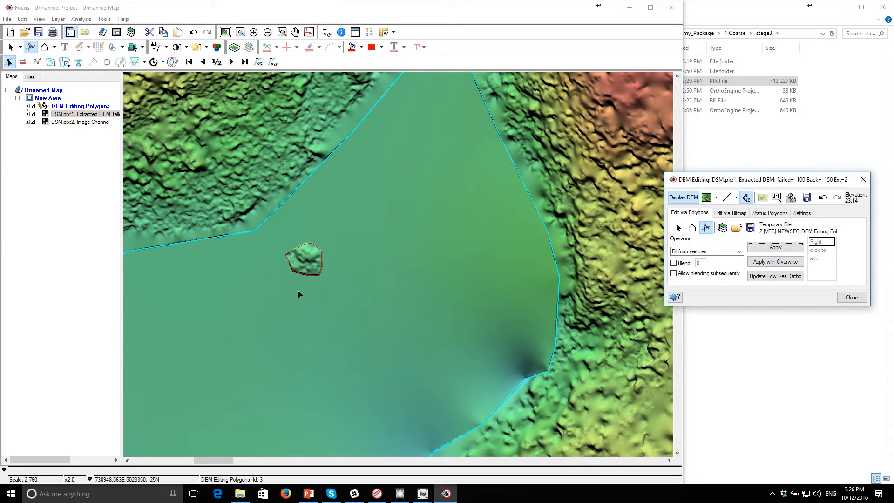
left_click(761, 263)
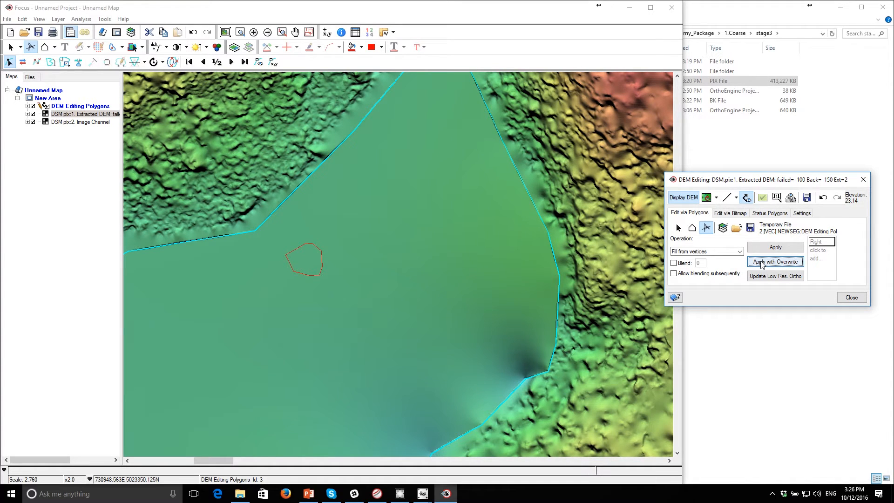
key("ctrl+z")
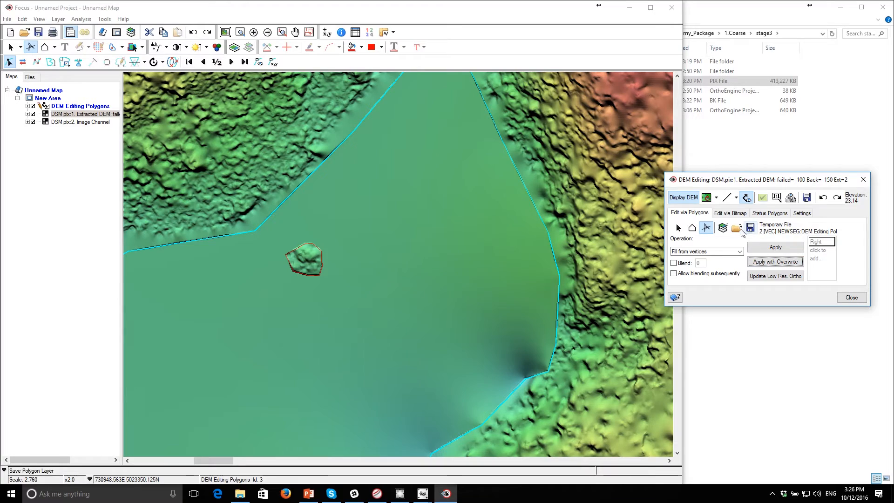
- Inspect the filled lake with the editing polygons hidden, comparing the DEM with the image channel and the surrounding terrain
left_click_drag(331, 387, 377, 186)
scroll(377, 266, "down", 1)
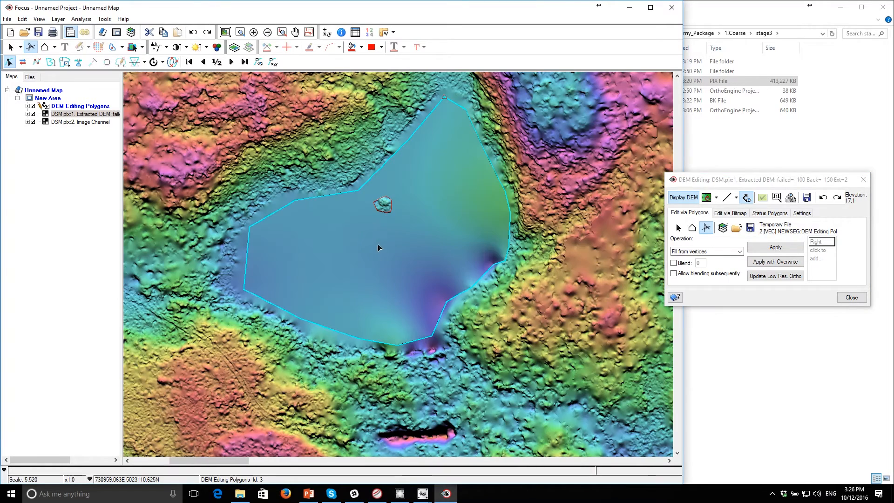
left_click_drag(378, 246, 379, 289)
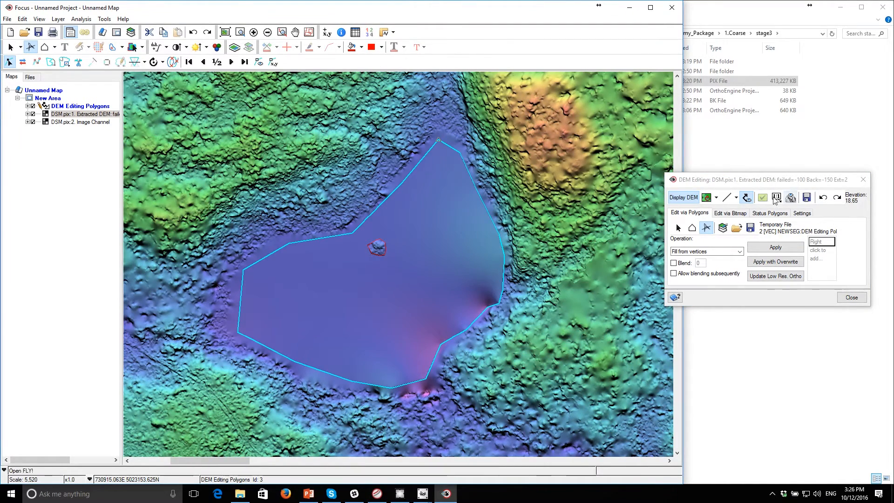
left_click(746, 199)
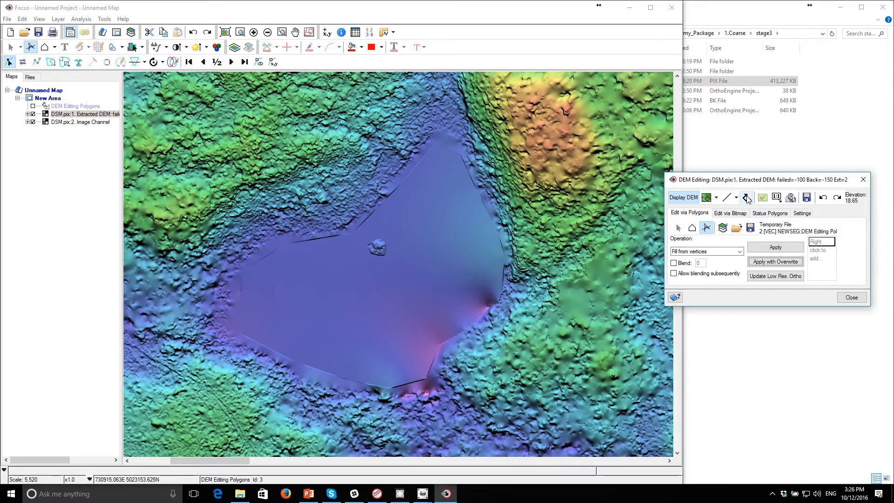
left_click(689, 199)
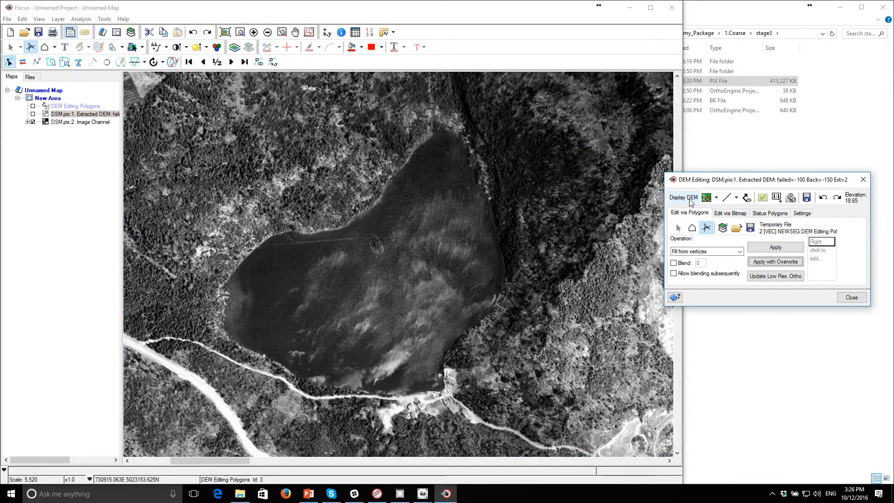
left_click(689, 200)
scroll(405, 273, "down", 1)
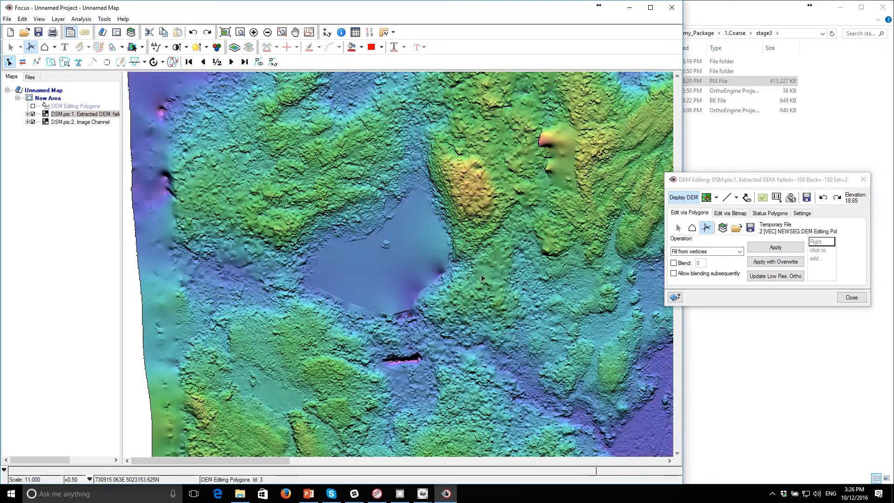
scroll(333, 247, "up", 1)
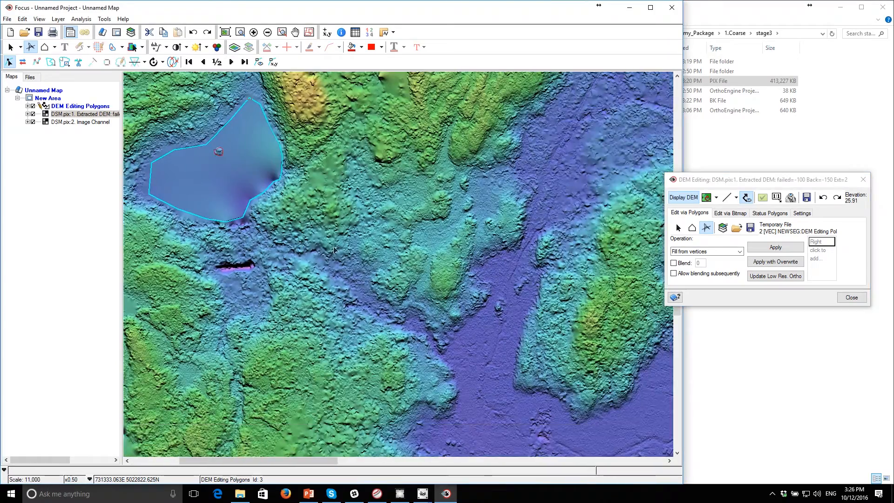
- Examine the dark elongated pit south of the lake and compare the DEM there with the image channel
scroll(234, 270, "up", 1)
left_click_drag(235, 271, 547, 281)
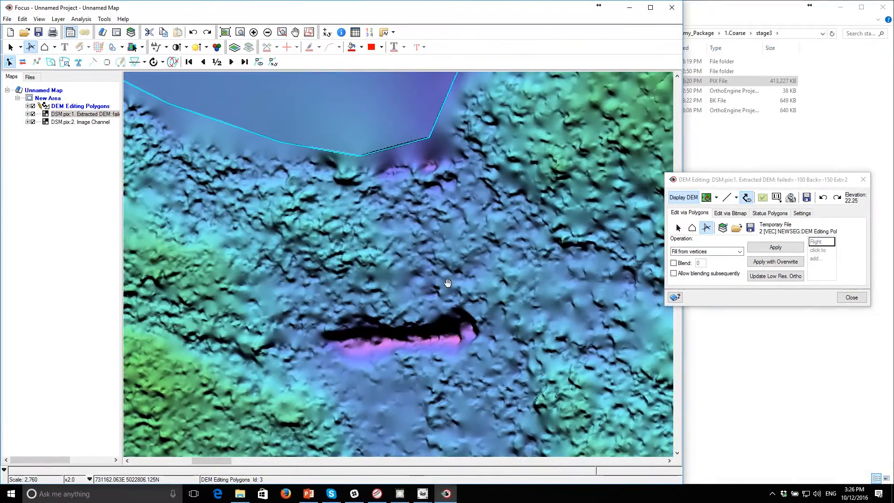
left_click_drag(443, 279, 414, 246)
left_click(678, 194)
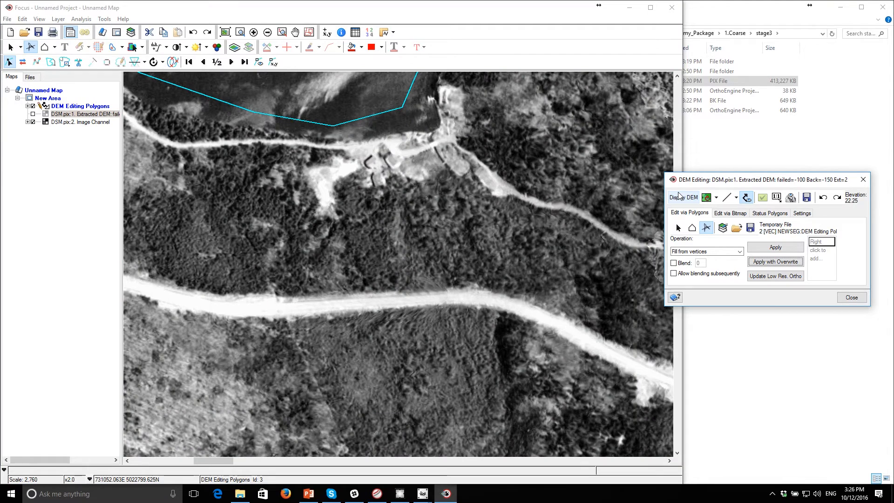
left_click(678, 199)
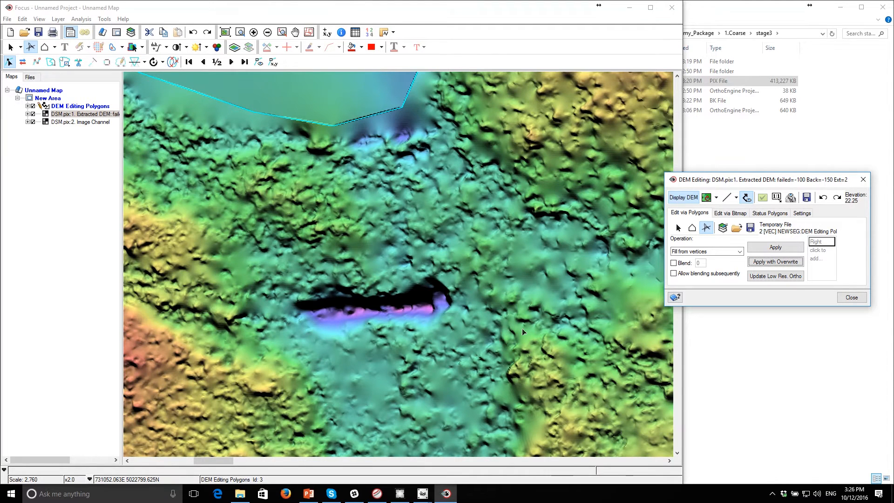
- Draw a closed polygon around the elongated pit south of the lake and apply Fill from vertices to it
left_click(692, 228)
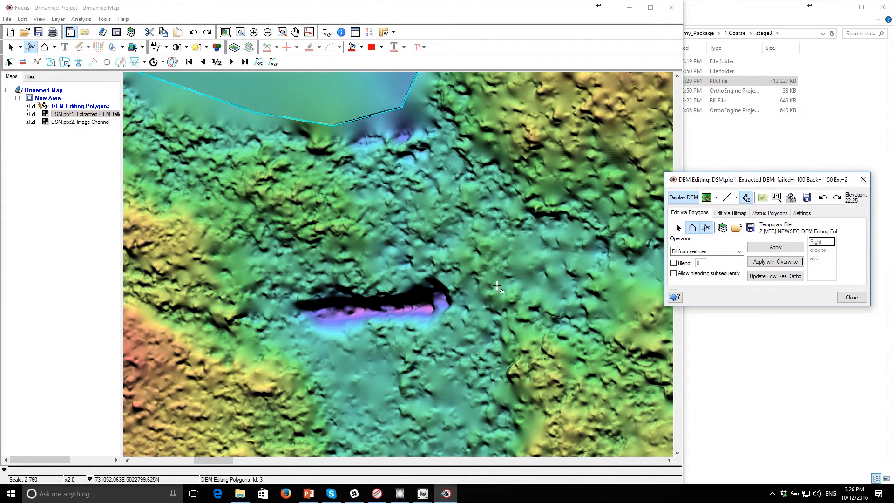
left_click(498, 305)
left_click(467, 279)
left_click(386, 275)
left_click(279, 283)
left_click(253, 301)
left_click(285, 328)
left_click(317, 343)
left_click(387, 343)
double_click(460, 328)
left_click(766, 247)
- Locate the small dark pit inside the oval racetrack on the valley floor and compare it with the image channel
scroll(485, 291, "down", 3)
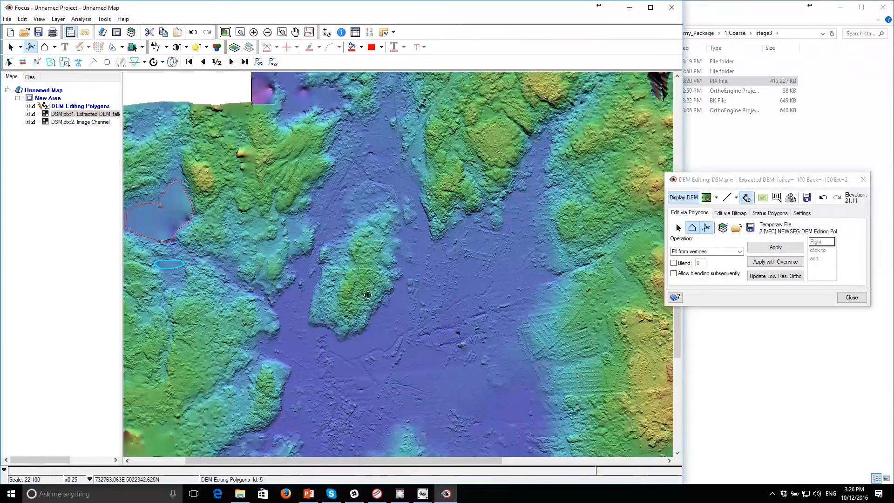
left_click_drag(367, 294, 381, 270)
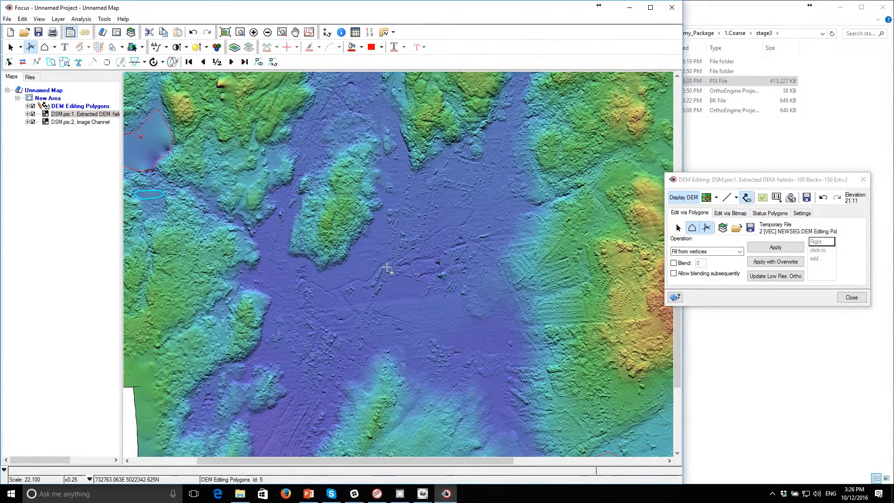
scroll(420, 265, "up", 4)
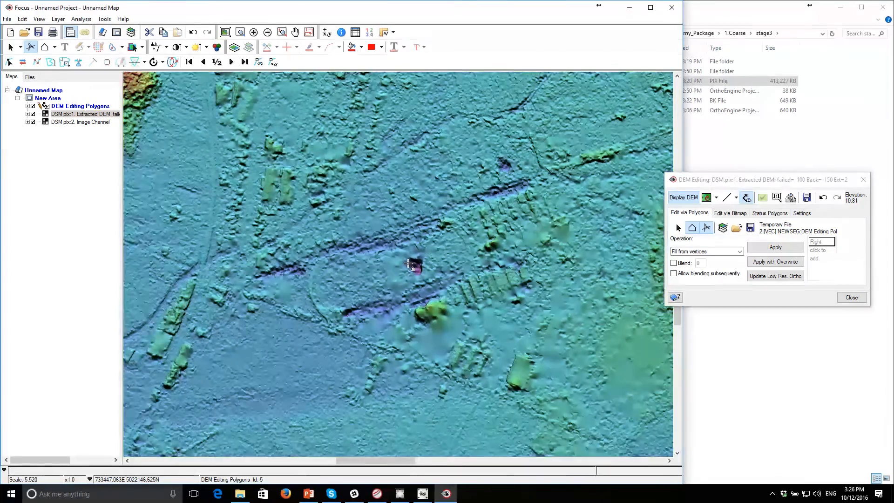
left_click_drag(413, 263, 372, 280)
left_click(686, 199)
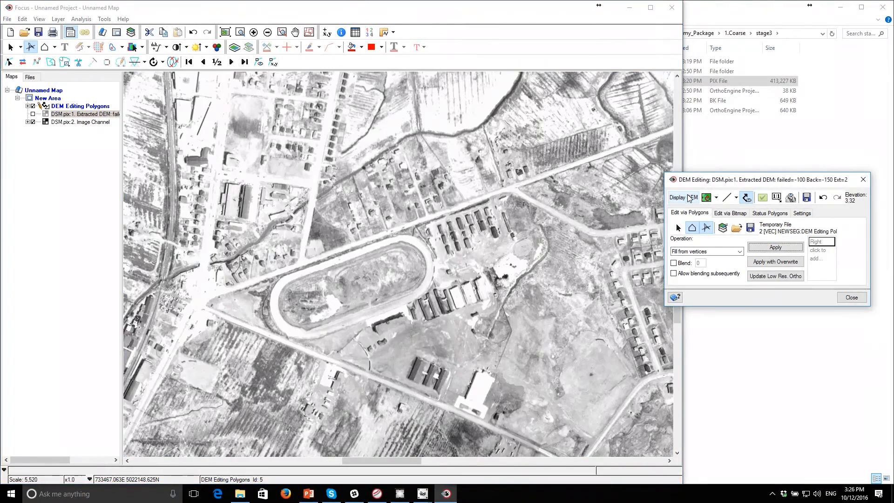
left_click(686, 199)
scroll(429, 276, "up", 1)
left_click_drag(428, 276, 404, 293)
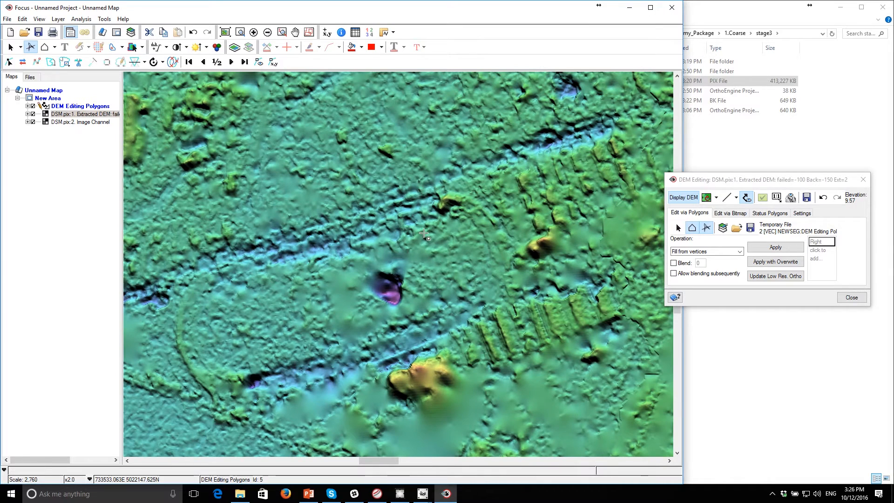
- Outline the racetrack's infield, including the small dark pit, with a closed polygon and apply Fill from vertices to it
left_click(436, 242)
left_click(331, 258)
left_click(287, 282)
left_click(304, 331)
left_click(369, 333)
left_click(422, 307)
double_click(452, 283)
left_click(675, 227)
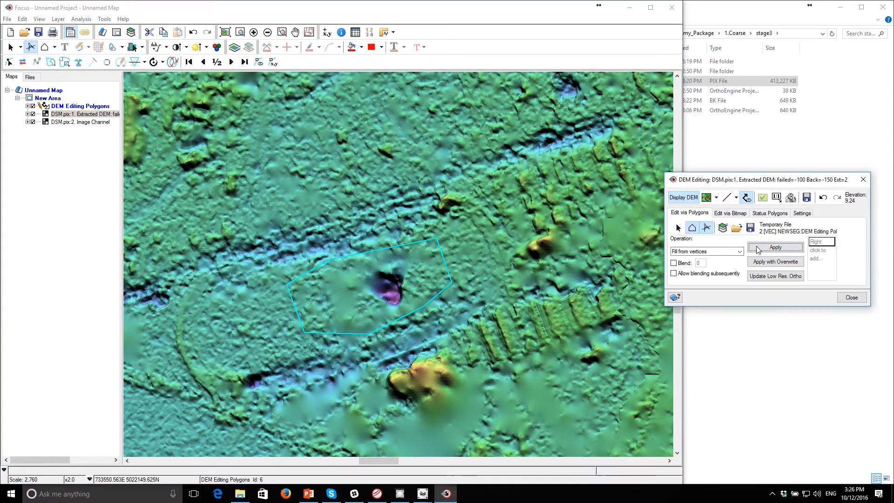
left_click(775, 247)
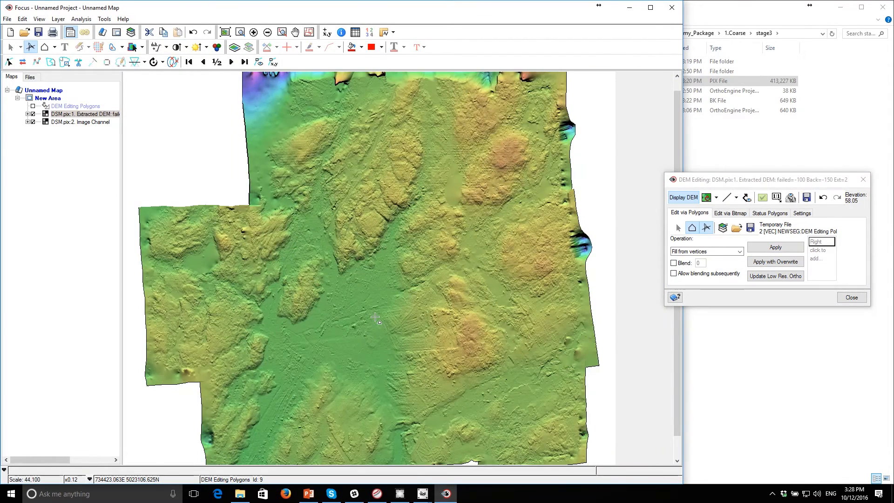
- Show the editing polygons and draw one large closed polygon around the whole DSM, just inside its ragged outer edges
left_click_drag(372, 310, 360, 287)
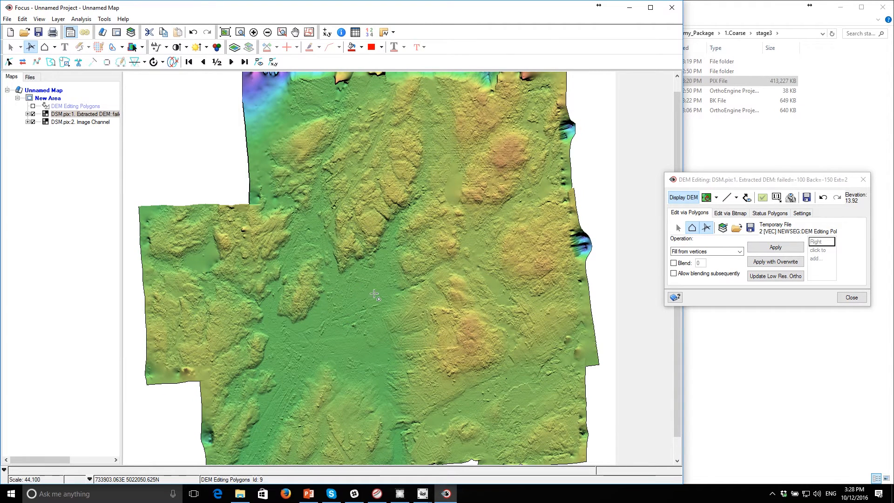
left_click(747, 199)
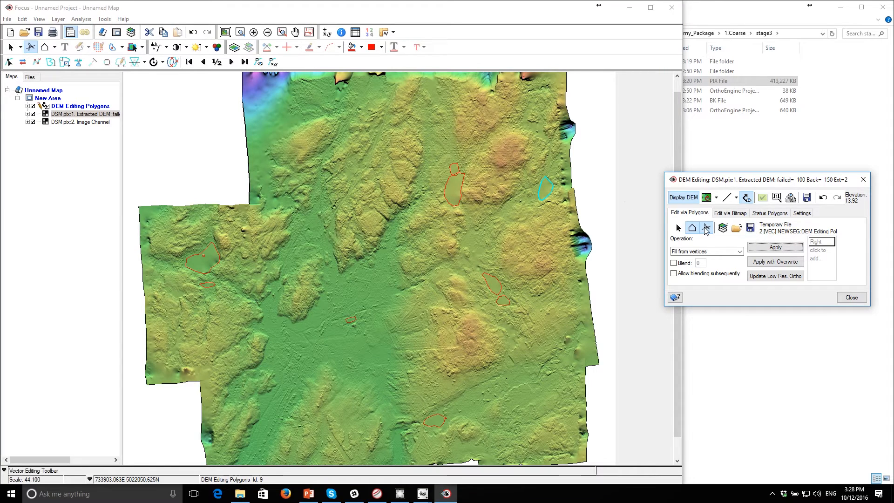
left_click(535, 84)
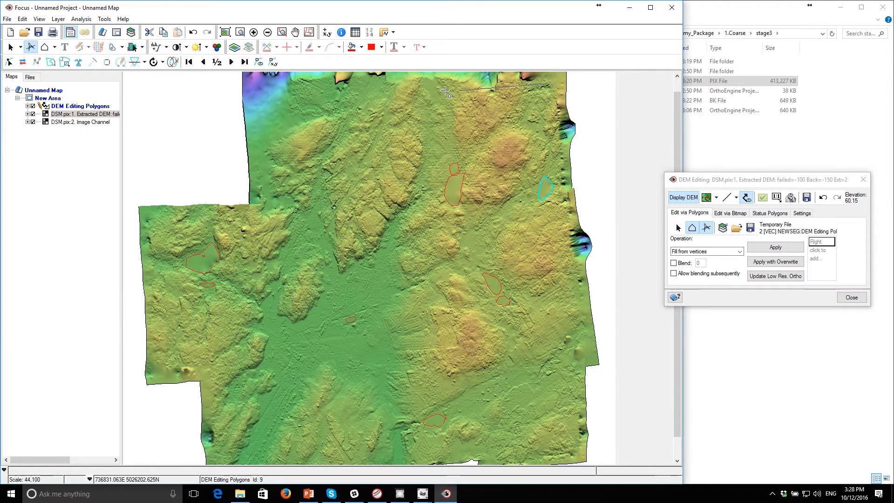
left_click(262, 101)
left_click(250, 123)
left_click(257, 205)
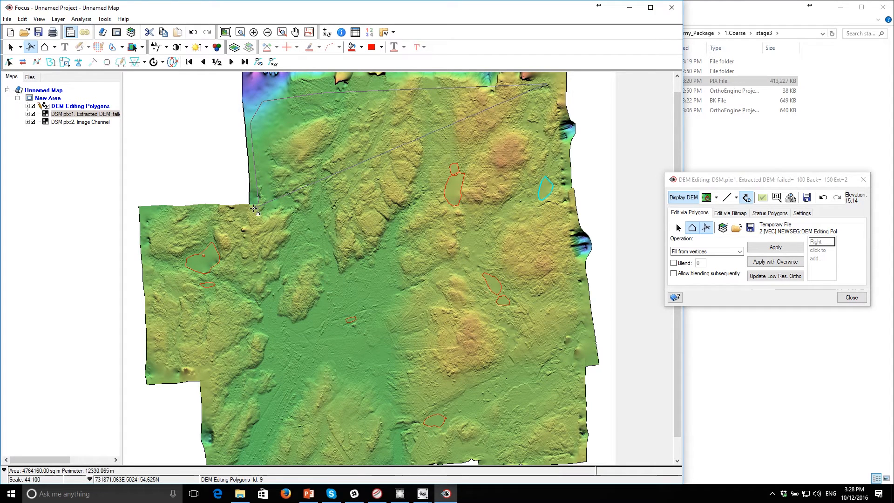
left_click(146, 211)
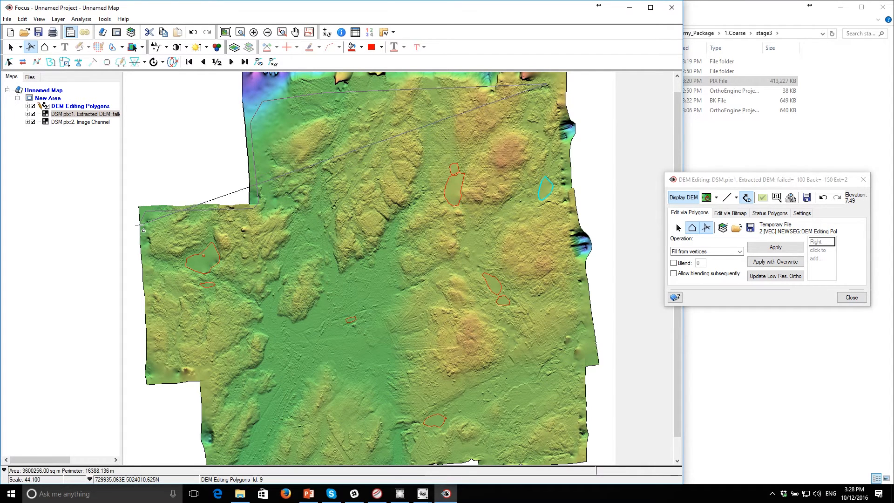
left_click(153, 375)
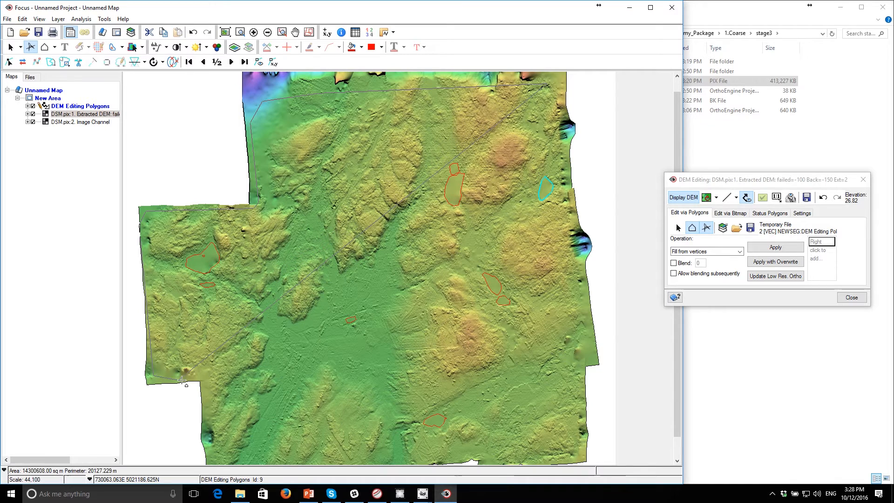
left_click(201, 376)
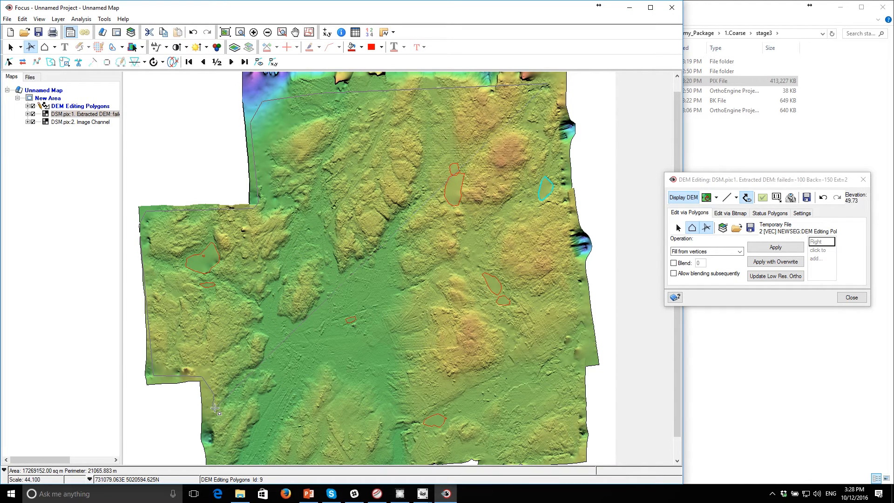
scroll(216, 406, "down", 1)
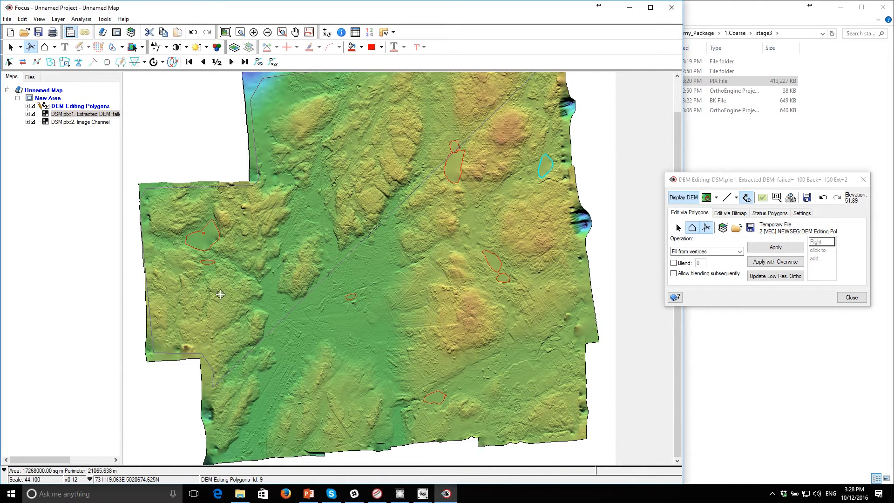
left_click(218, 460)
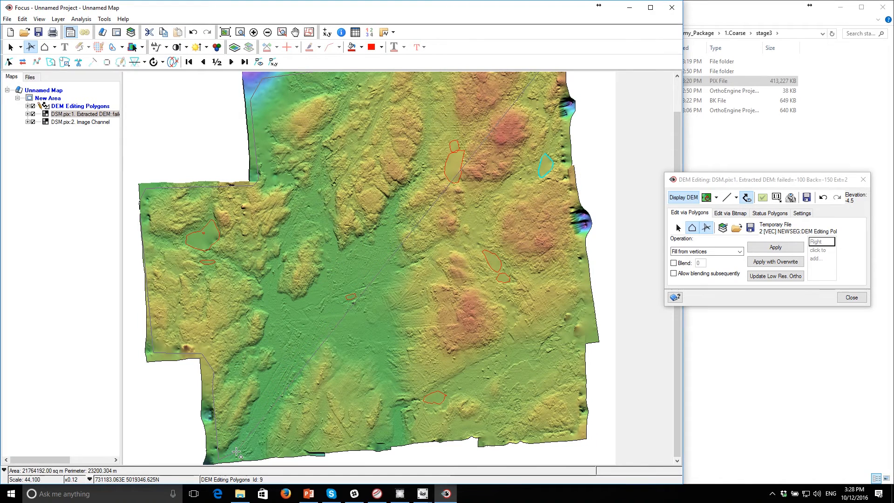
left_click(303, 448)
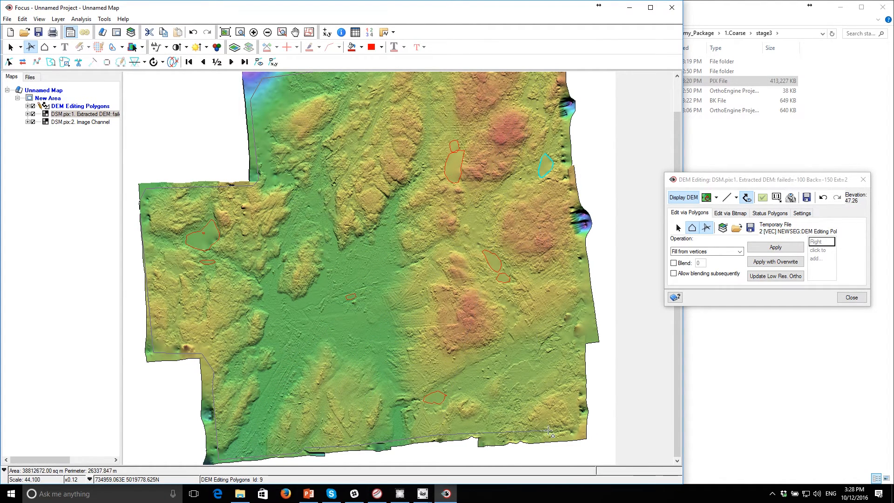
left_click(581, 429)
left_click(578, 341)
left_click(591, 333)
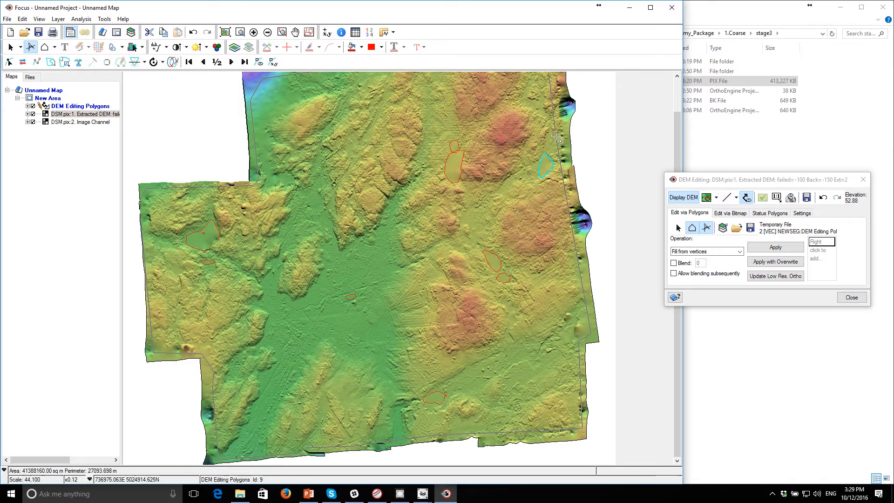
scroll(565, 127, "up", 2)
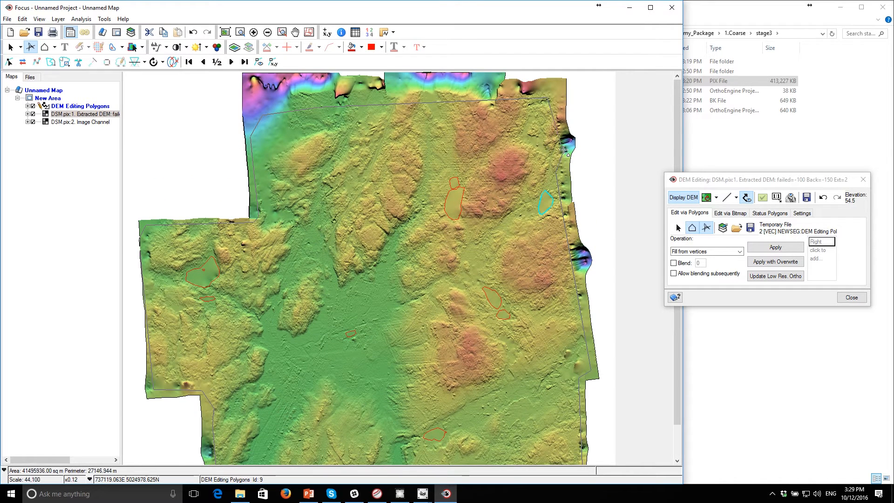
right_click(554, 145)
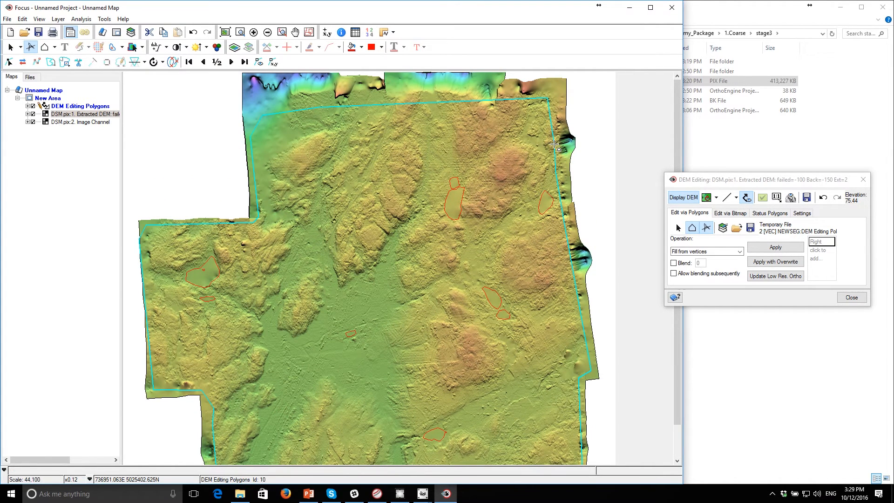
- Apply Terrain filter (flat) with overwrite to the large boundary polygon, using size 100 and gradient 30%, after checking the terrain being filtered
left_click(702, 252)
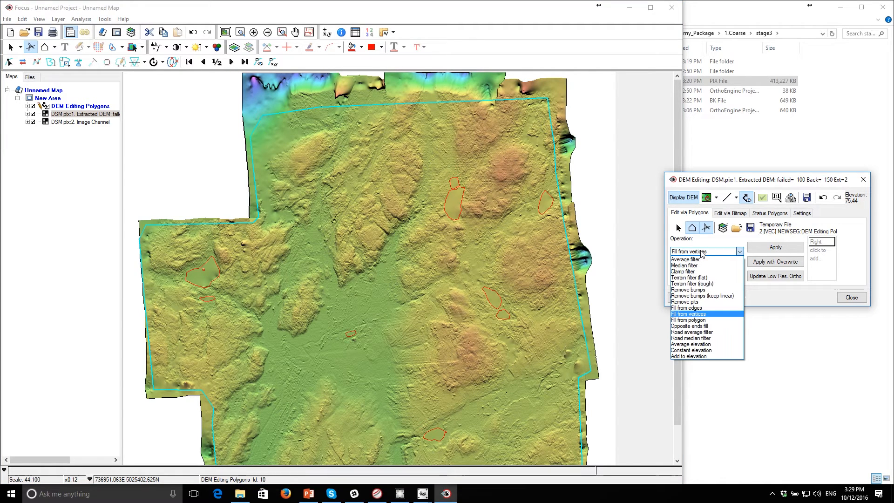
left_click(691, 280)
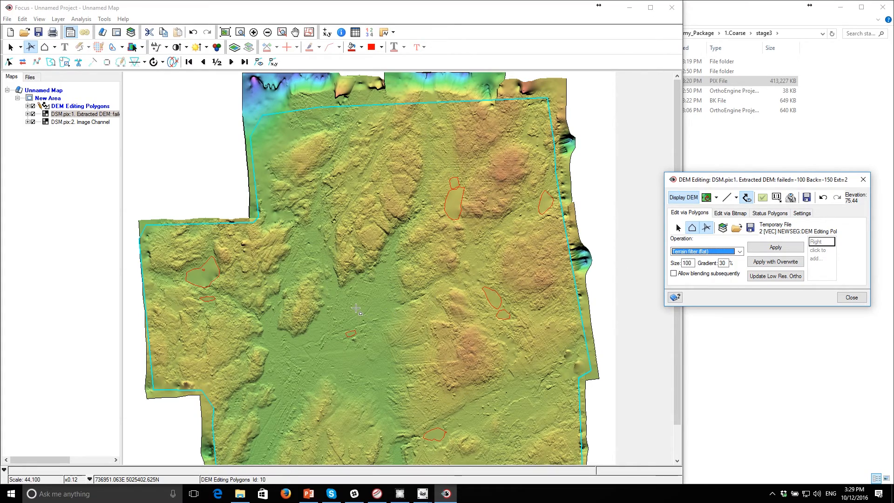
scroll(457, 170, "up", 2)
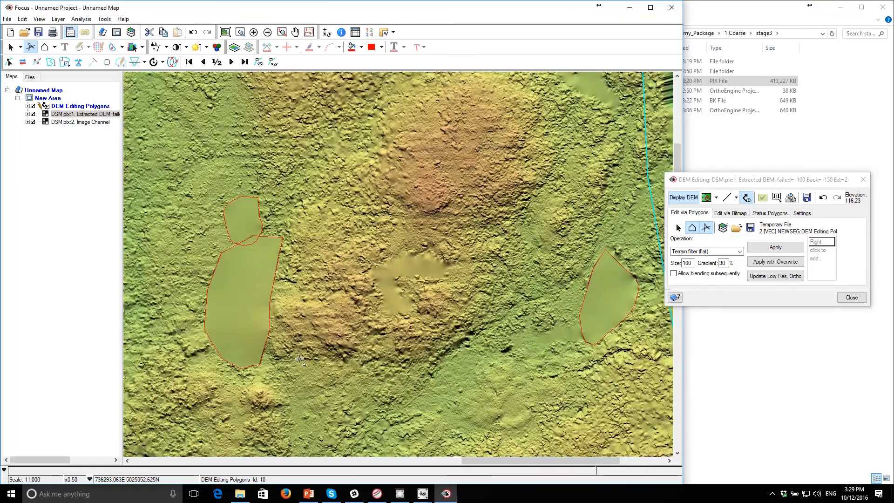
left_click_drag(300, 358, 511, 176)
left_click_drag(417, 345, 372, 88)
left_click_drag(250, 324, 436, 230)
scroll(437, 231, "up", 1)
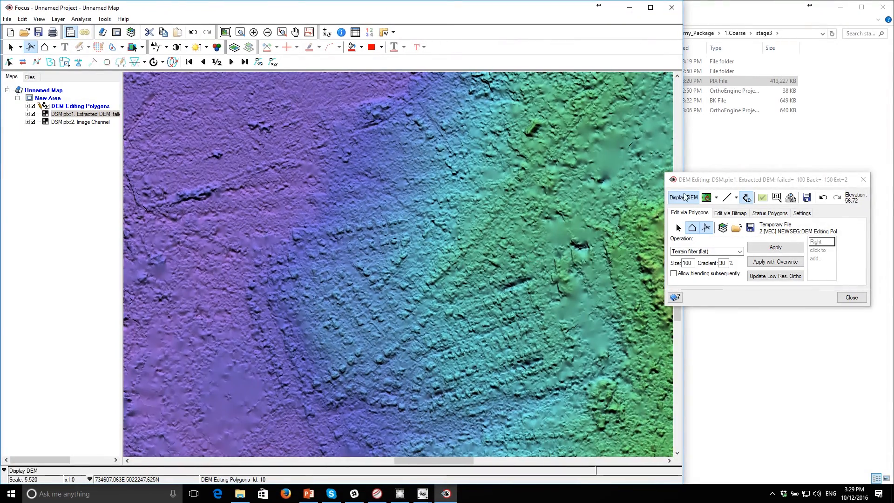
left_click(683, 198)
left_click(684, 197)
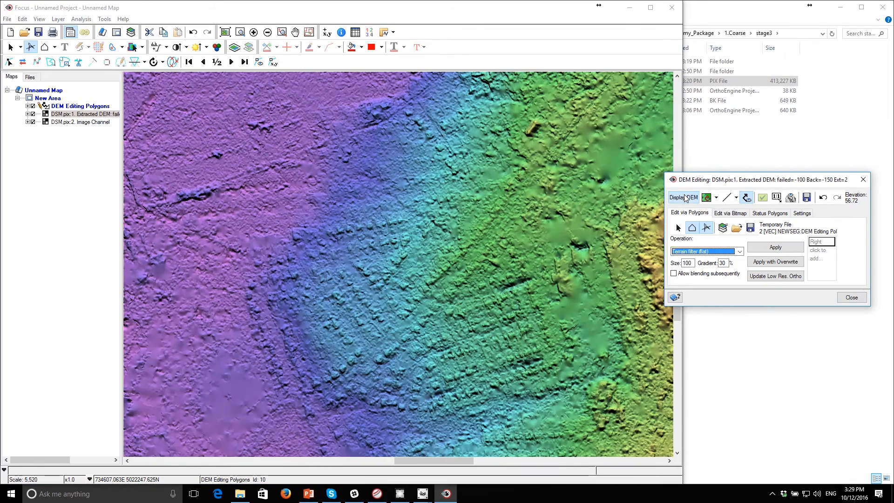
left_click(783, 263)
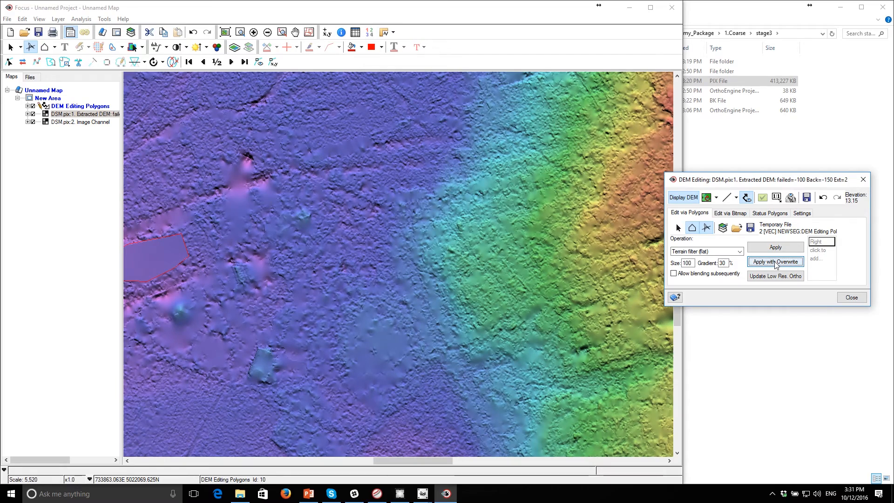
- Inspect the filtered DEM around the racetrack, valley floor and surrounding hills for remaining surface features
left_click_drag(367, 303, 397, 202)
left_click_drag(386, 271, 394, 297)
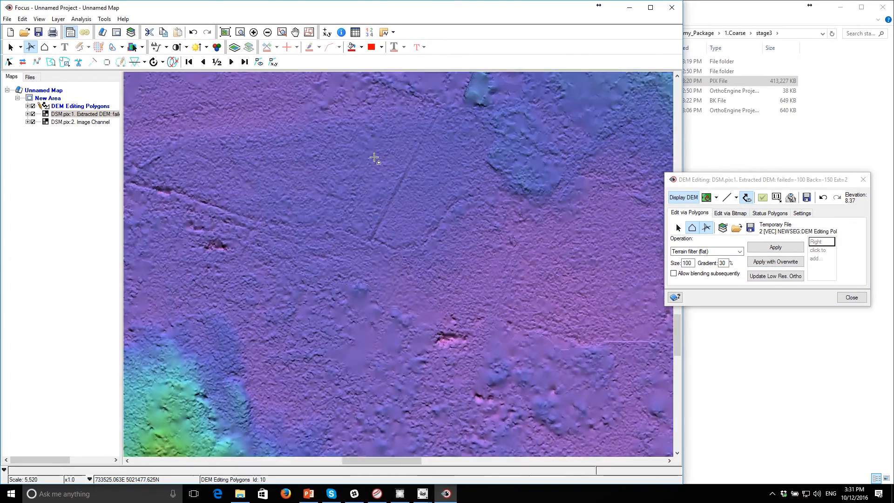
left_click_drag(375, 158, 389, 273)
left_click_drag(313, 163, 365, 273)
left_click_drag(323, 188, 343, 276)
left_click_drag(345, 207, 361, 289)
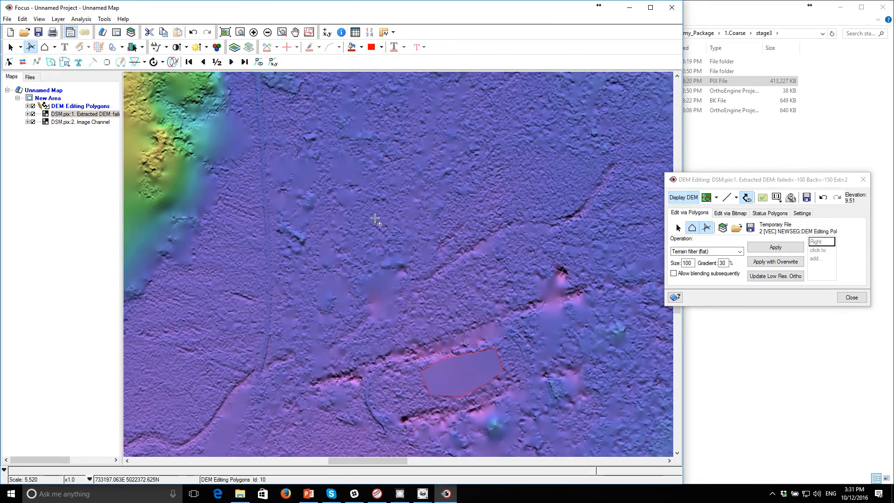
left_click_drag(406, 180, 327, 256)
left_click_drag(375, 207, 329, 255)
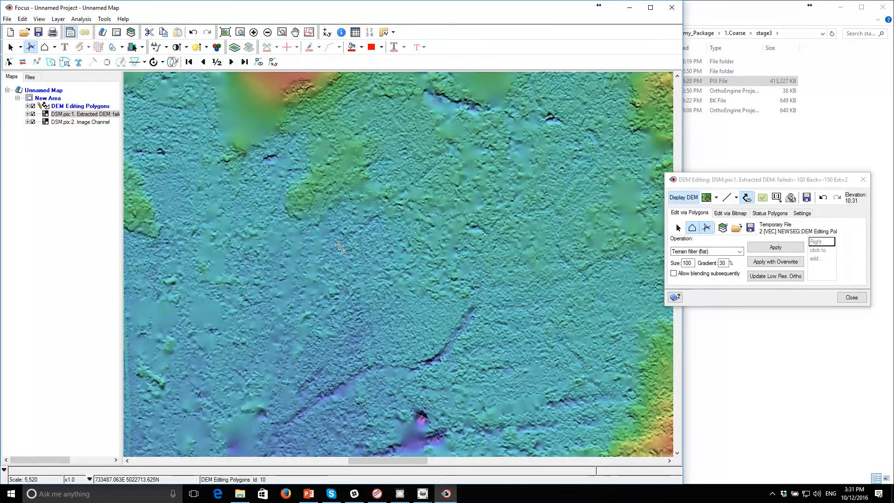
scroll(361, 310, "down", 2)
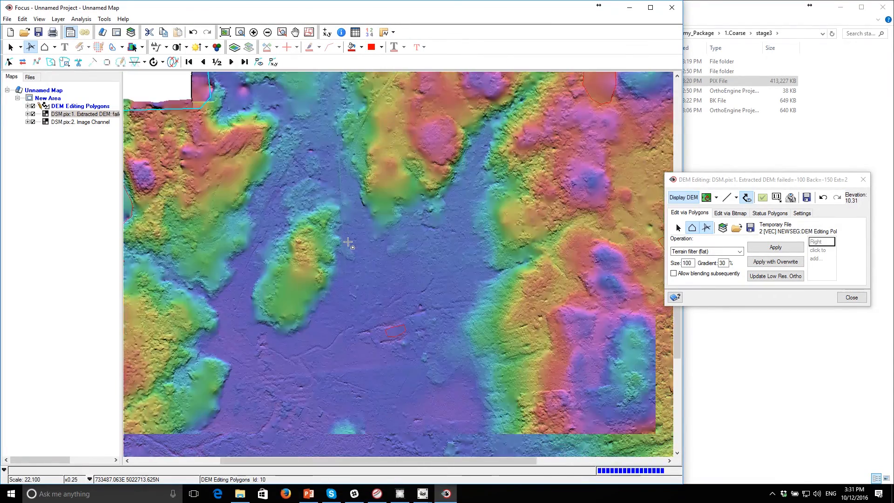
left_click_drag(362, 309, 375, 236)
left_click_drag(375, 286, 376, 270)
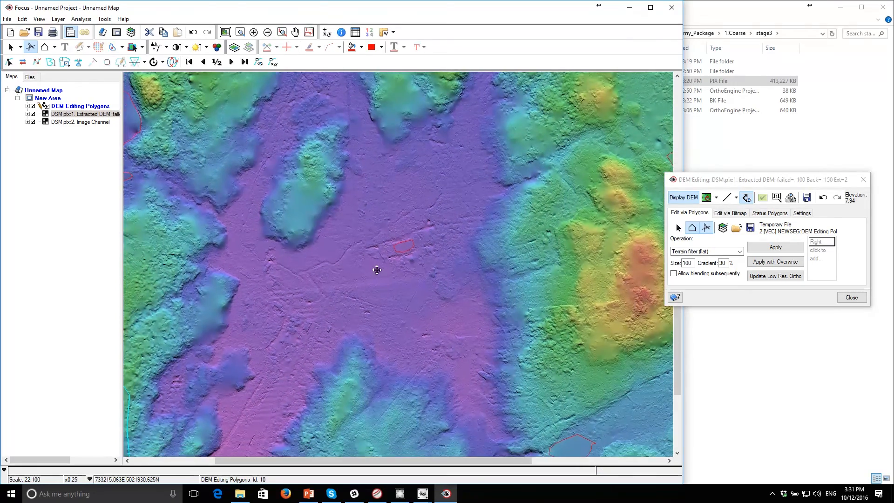
- Run another pass of Terrain filter (flat) with overwrite on the boundary polygon, using size 100 and gradient 30%
left_click(775, 262)
left_click_drag(347, 331, 327, 321)
left_click_drag(355, 224, 352, 257)
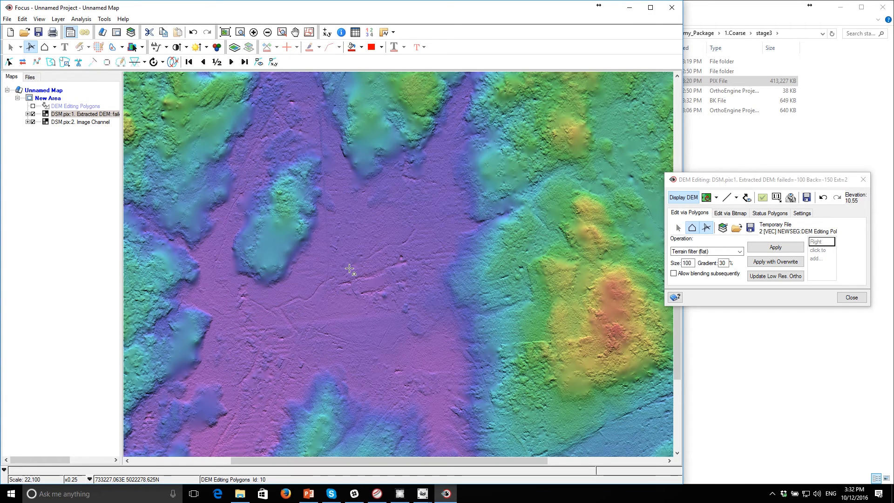
- Save the filtered Extracted DEM layer as a new PCIDSK (.pix) file in the stage3 folder, under a different name than DSM.pix
right_click(73, 116)
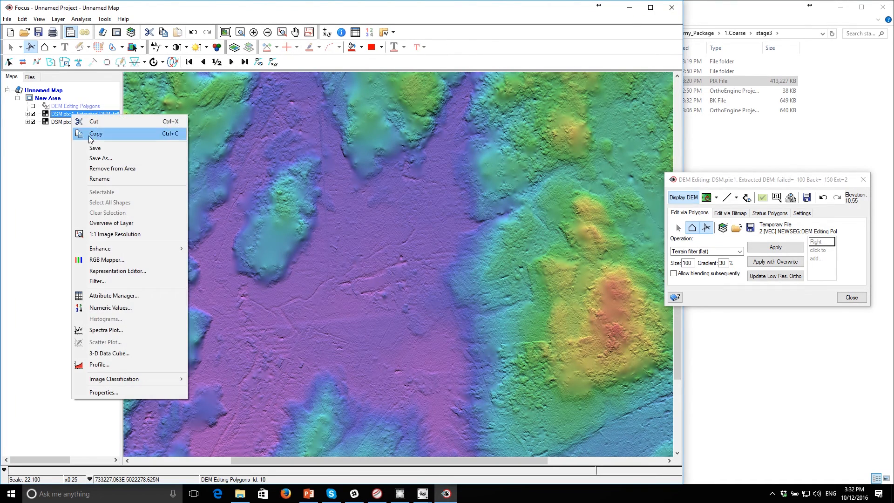
left_click(100, 157)
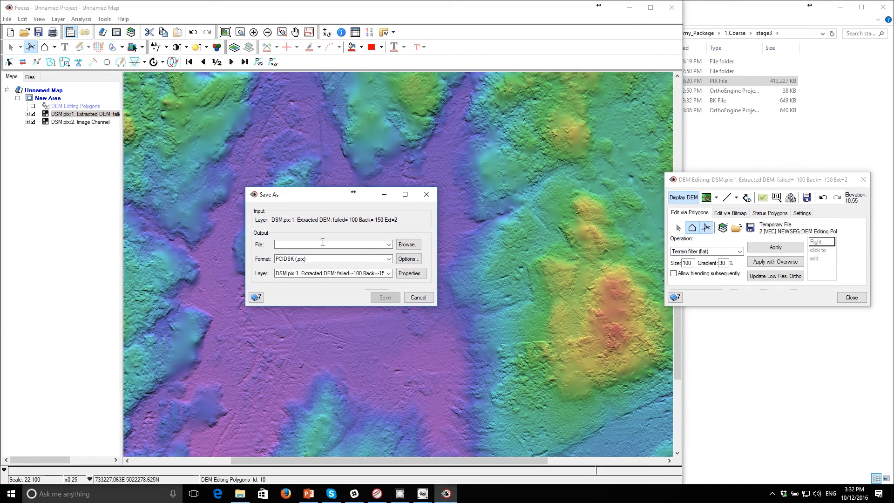
left_click(408, 244)
left_click(329, 267)
left_click(385, 374)
key("Home")
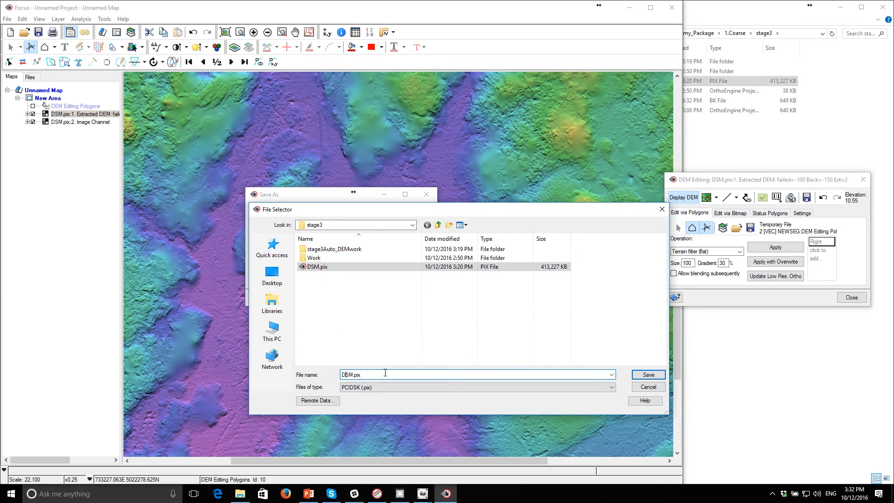
key("Return")
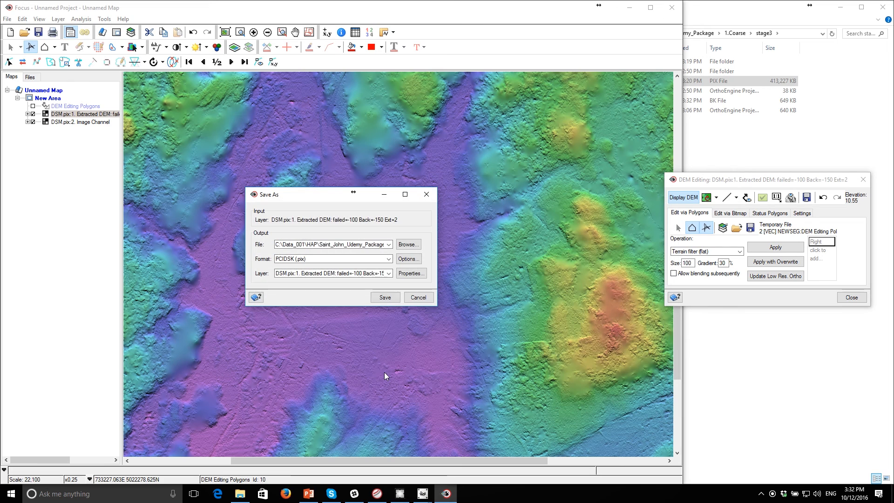
left_click(389, 301)
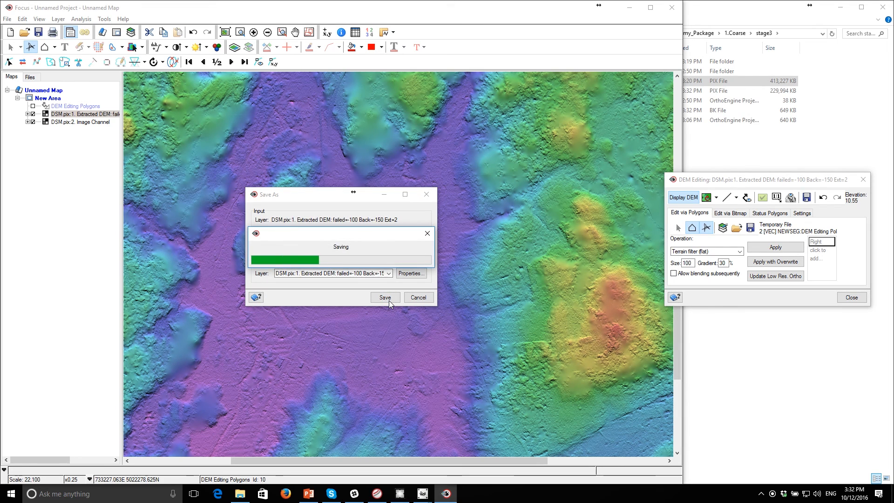